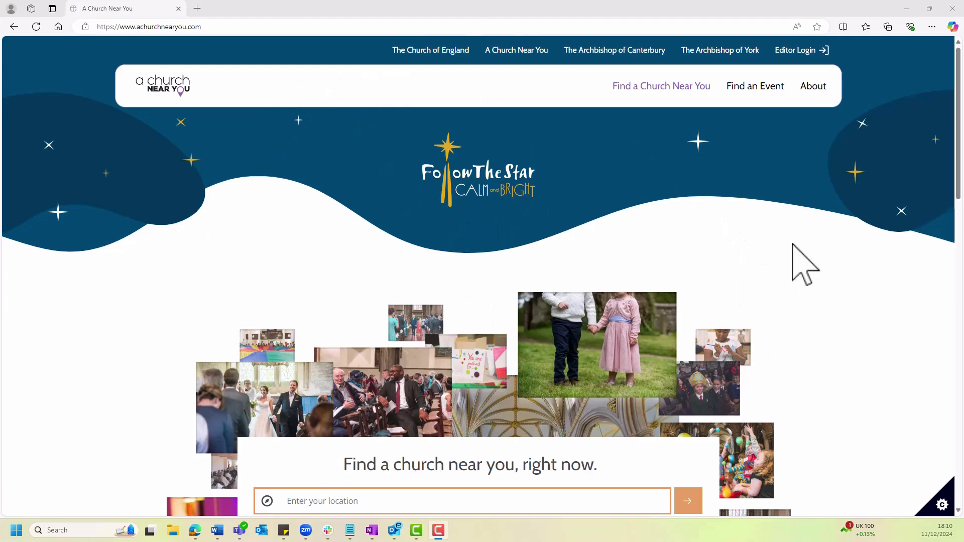
Log in to the editor account with the account's email address and password.
scroll(793, 245, "down", 1)
scroll(793, 244, "up", 1)
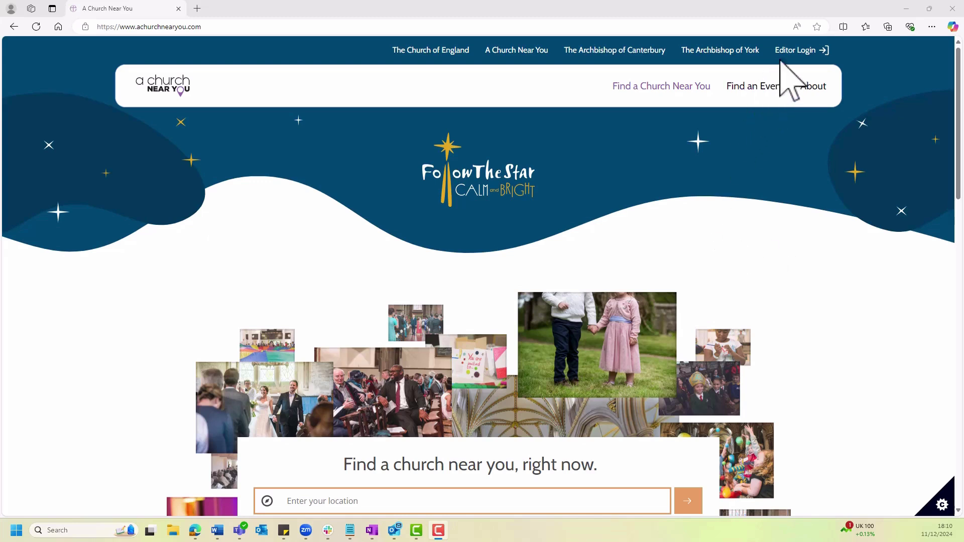
left_click(802, 52)
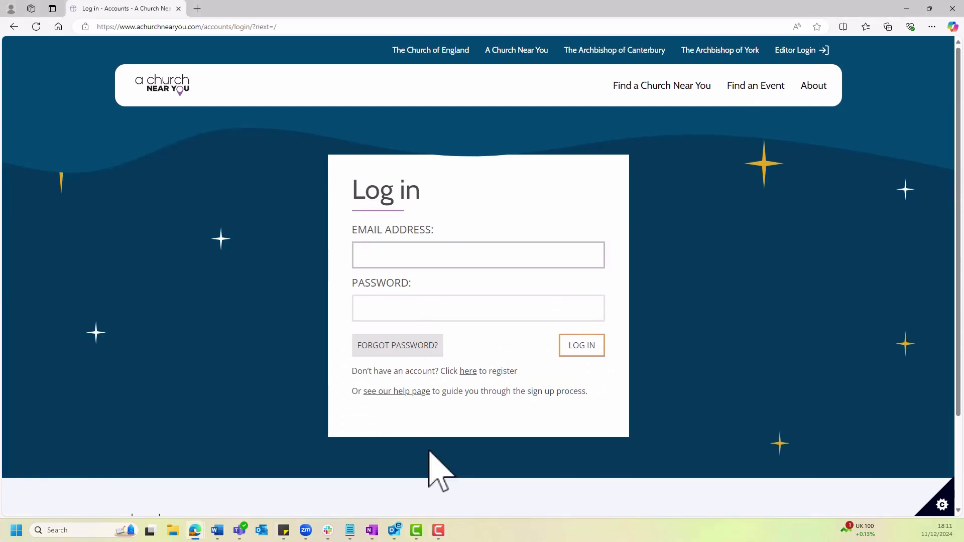
left_click(471, 253)
key("ctrl+v")
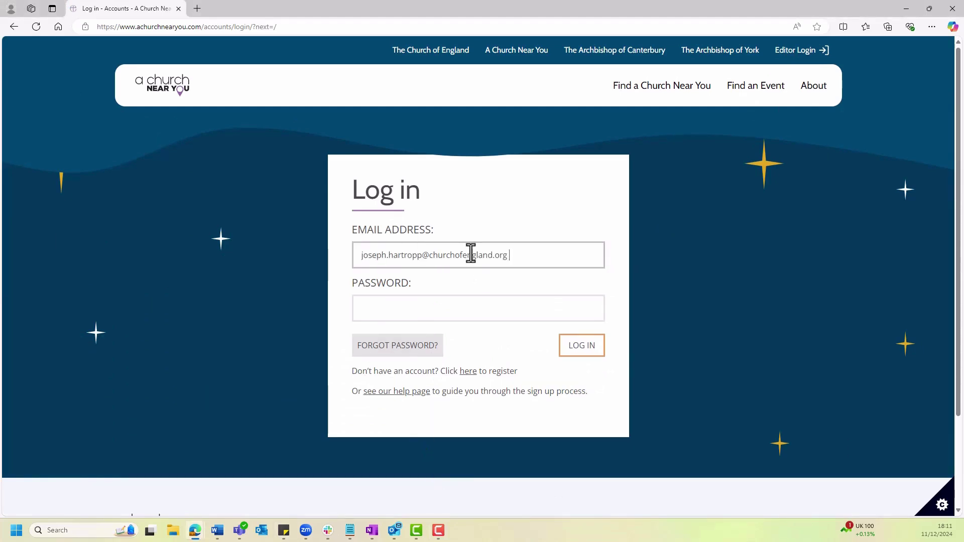
left_click(453, 309)
key("alt+Tab")
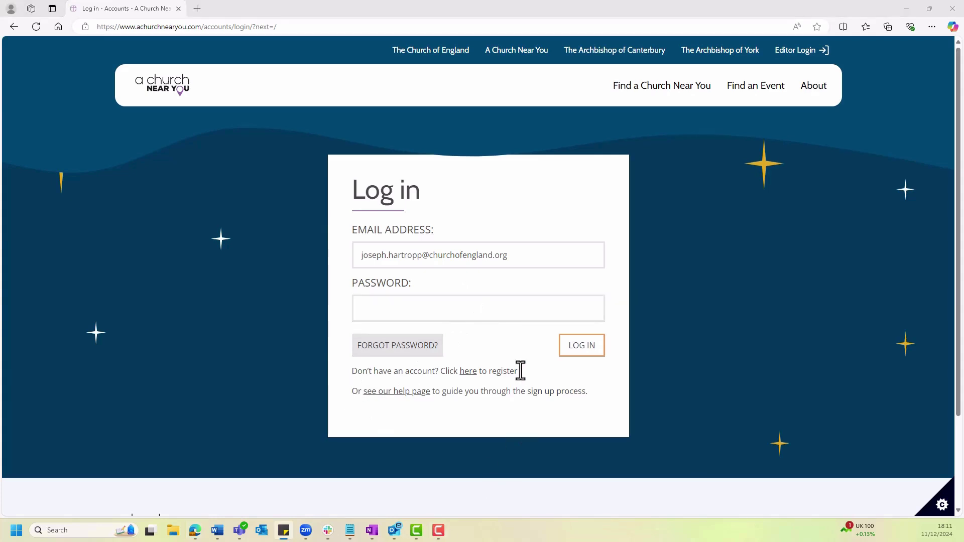
key("alt+Tab")
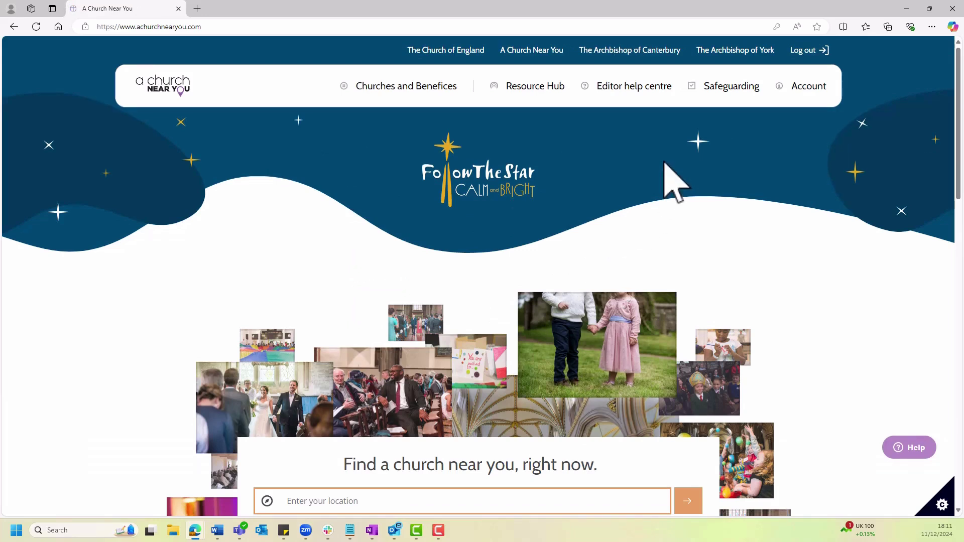
Open All Saints Church for editing and go to its Marketplace page.
mouse_move(392, 88)
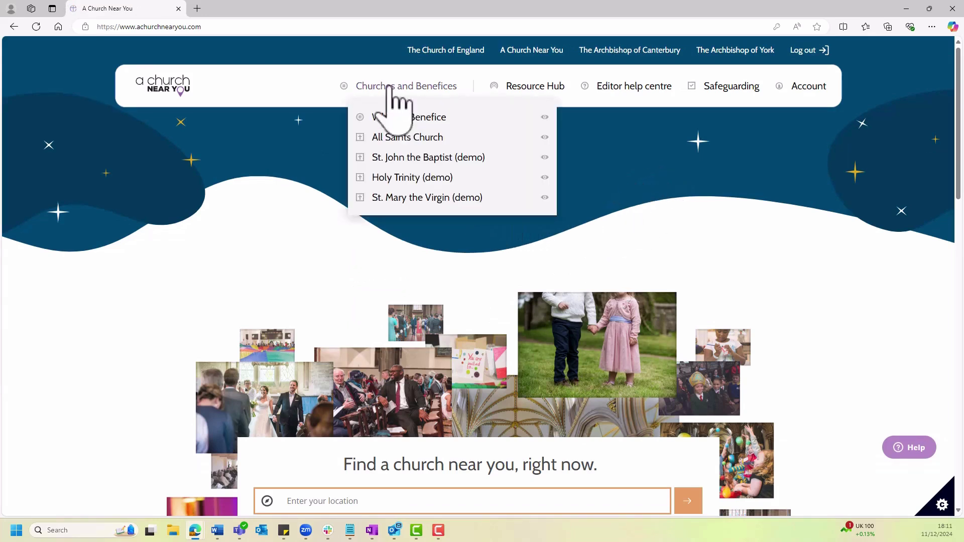
left_click(411, 137)
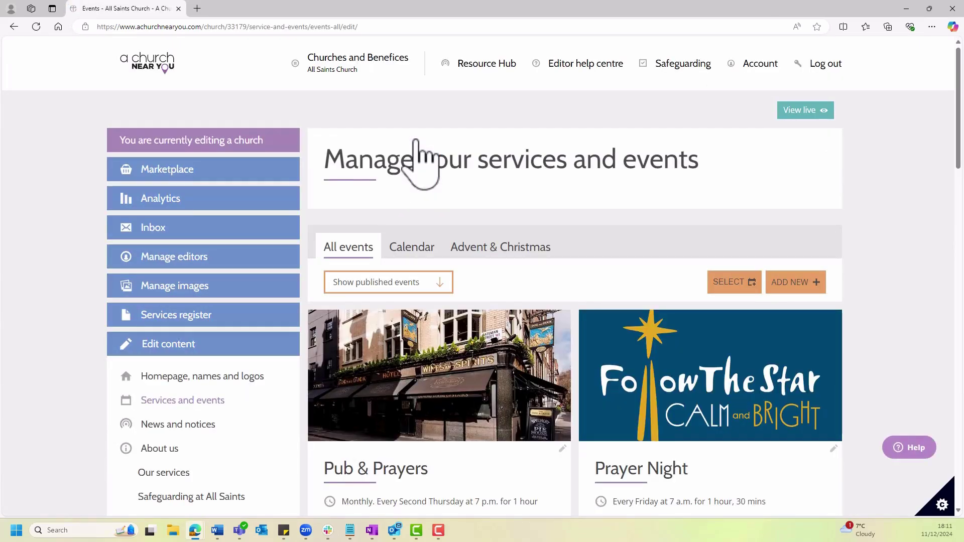
left_click(192, 170)
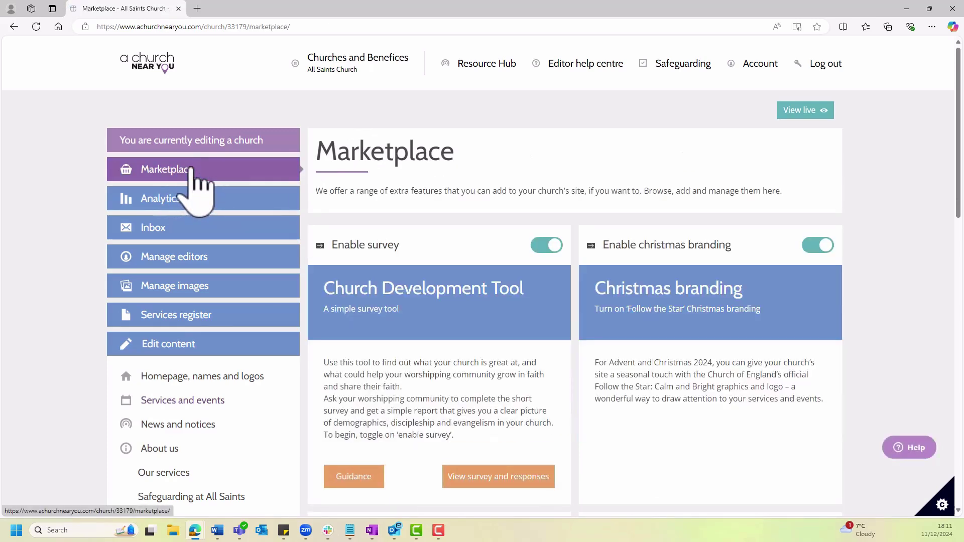
Switch the Church Development Tool's Enable survey setting off and back on.
scroll(419, 281, "down", 1)
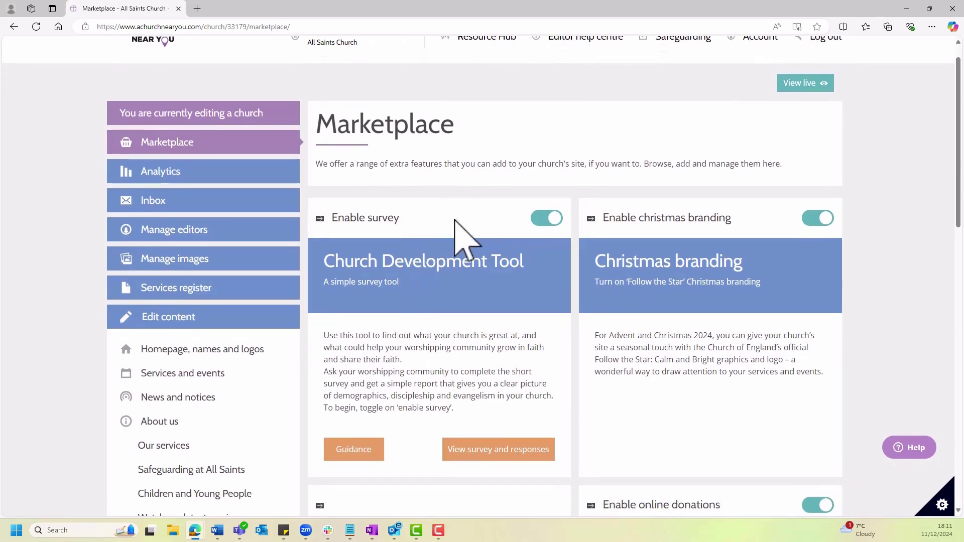
scroll(457, 223, "down", 1)
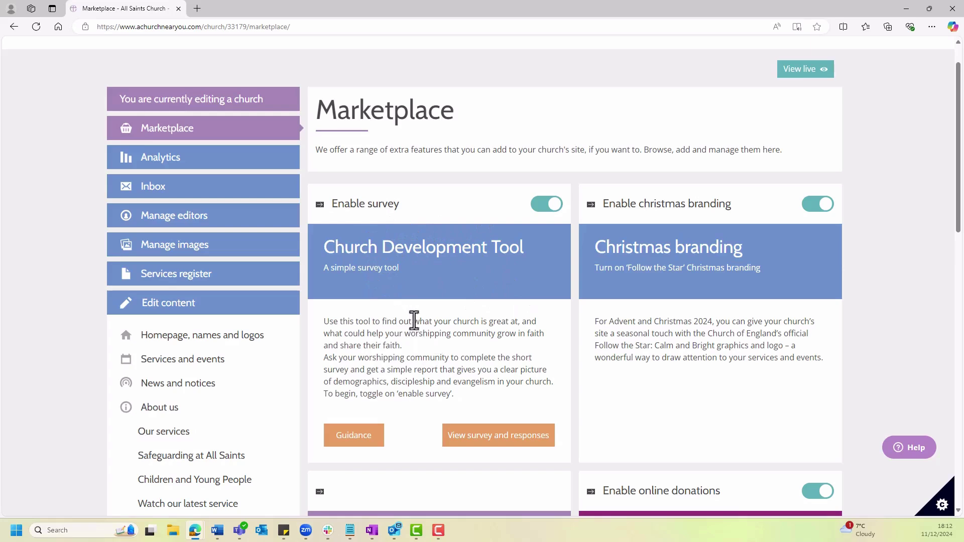
left_click(547, 205)
scroll(472, 279, "down", 1)
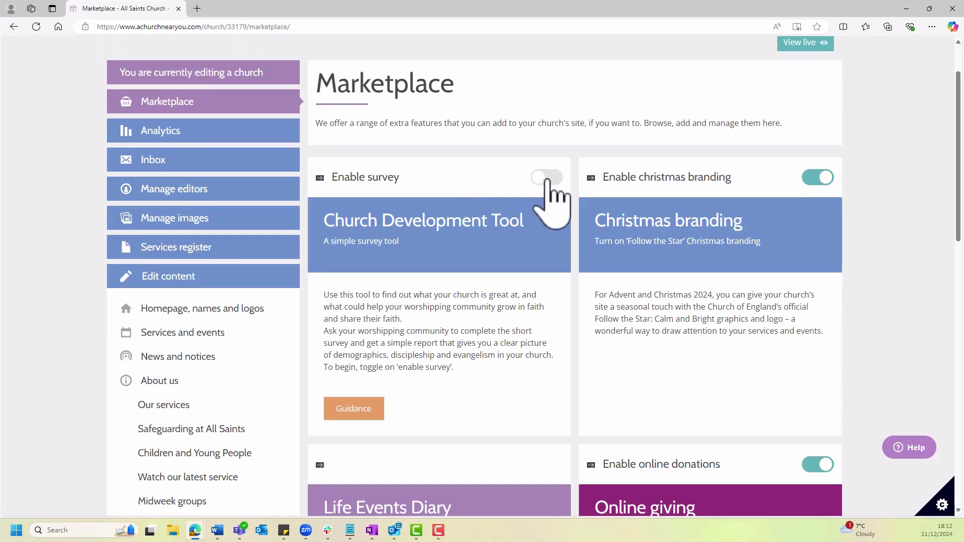
left_click(552, 197)
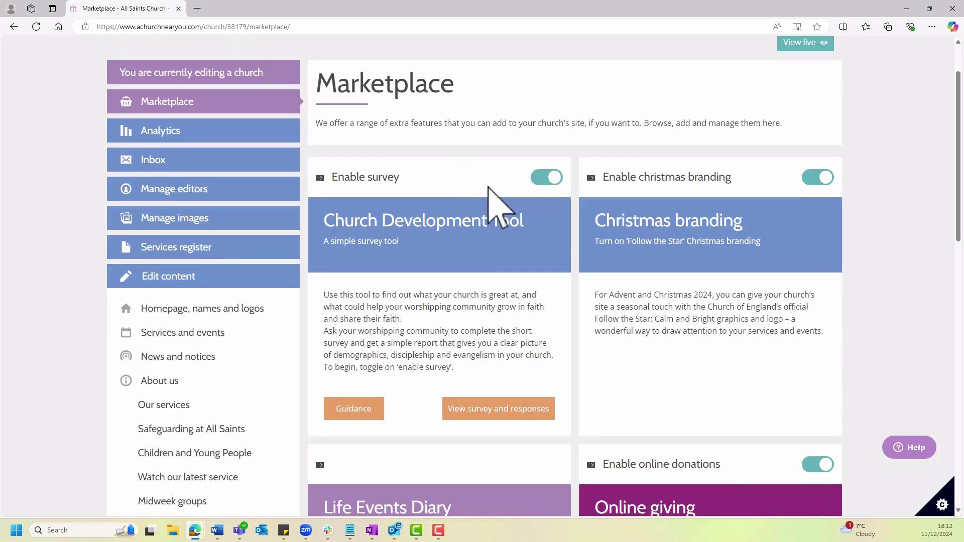
Open the survey and responses page of the Church Development Tool.
scroll(490, 188, "down", 1)
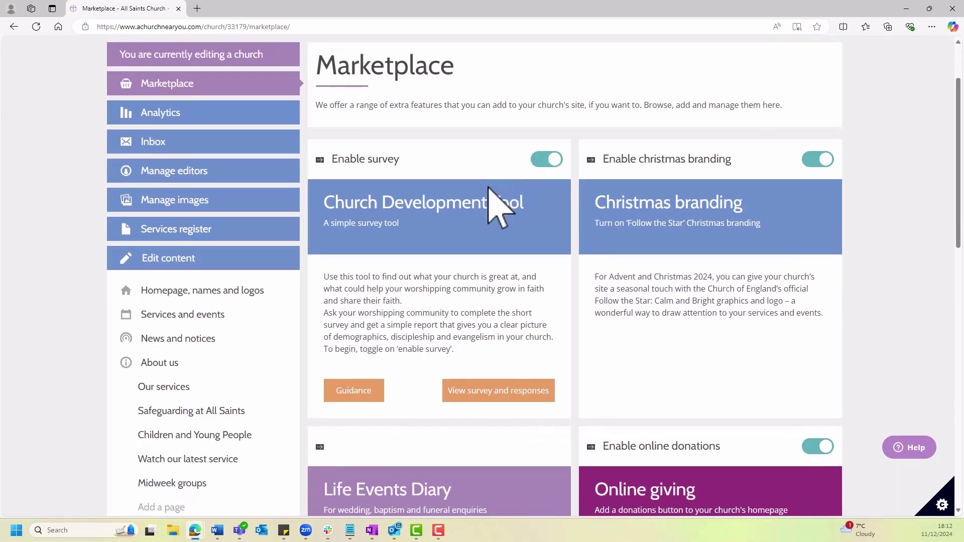
scroll(490, 191, "down", 1)
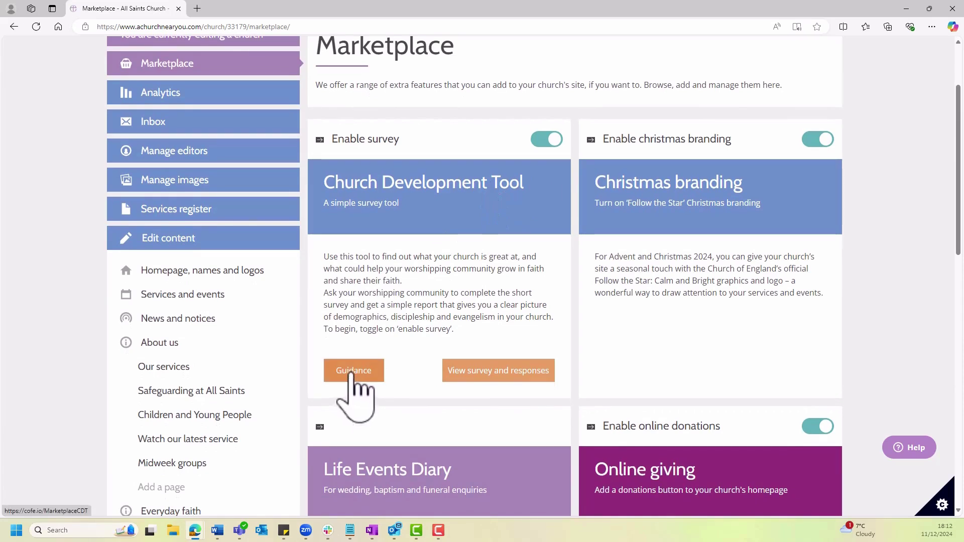
scroll(428, 337, "down", 1)
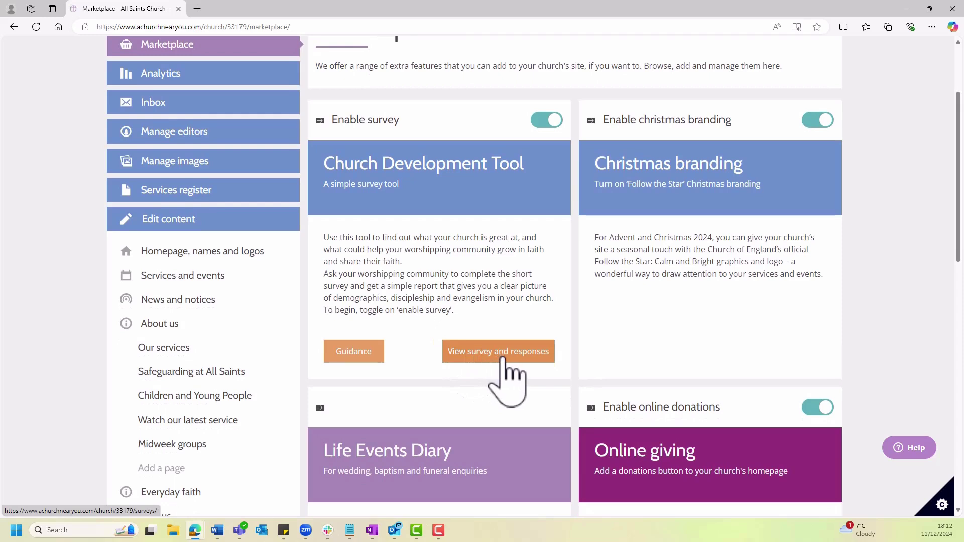
left_click(503, 358)
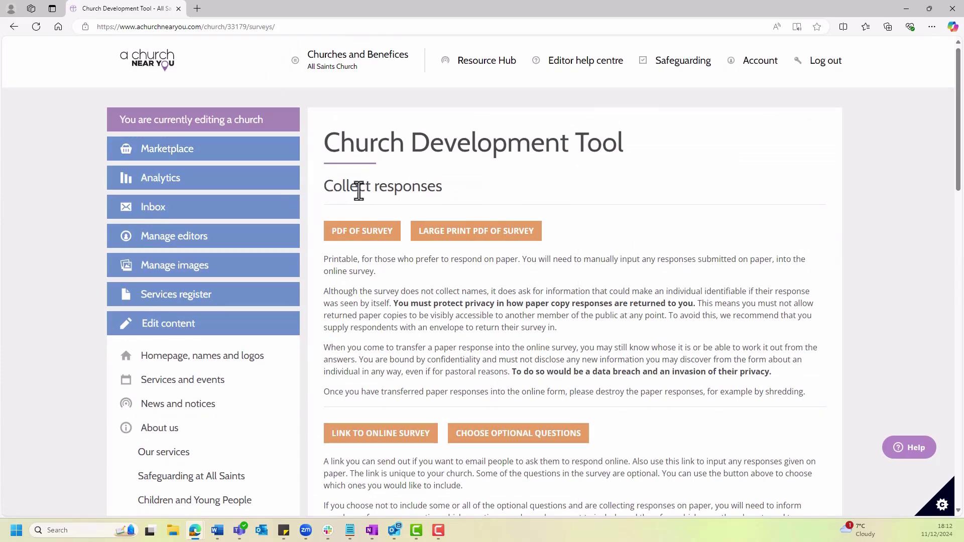
Examine the Church Development Tool page, covering its response collection resources, results and historical data sections.
scroll(643, 298, "down", 2)
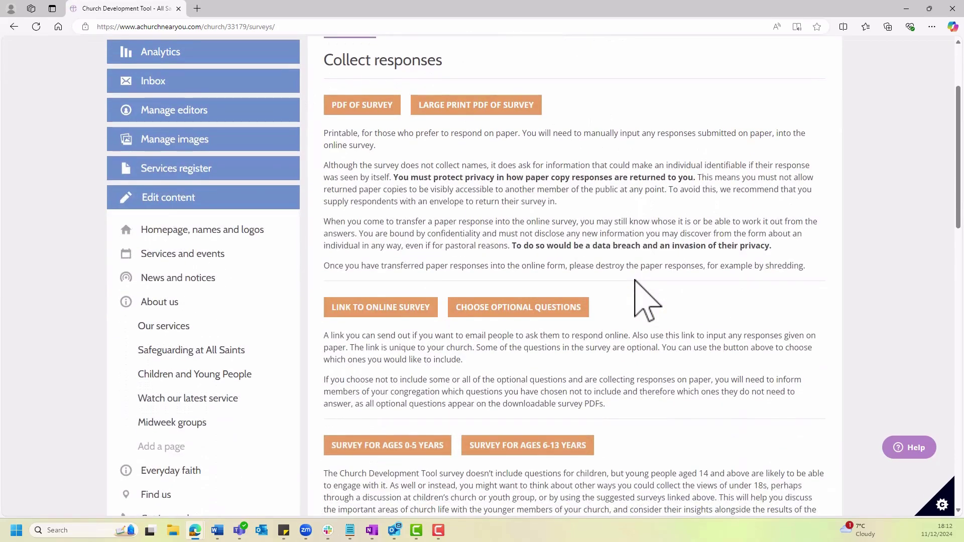
scroll(642, 299, "down", 2)
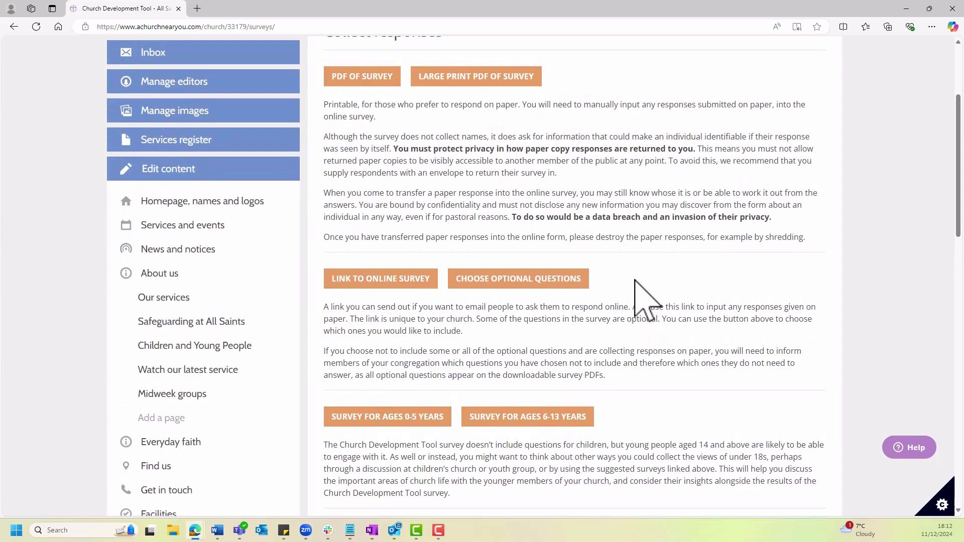
scroll(645, 300, "up", 1)
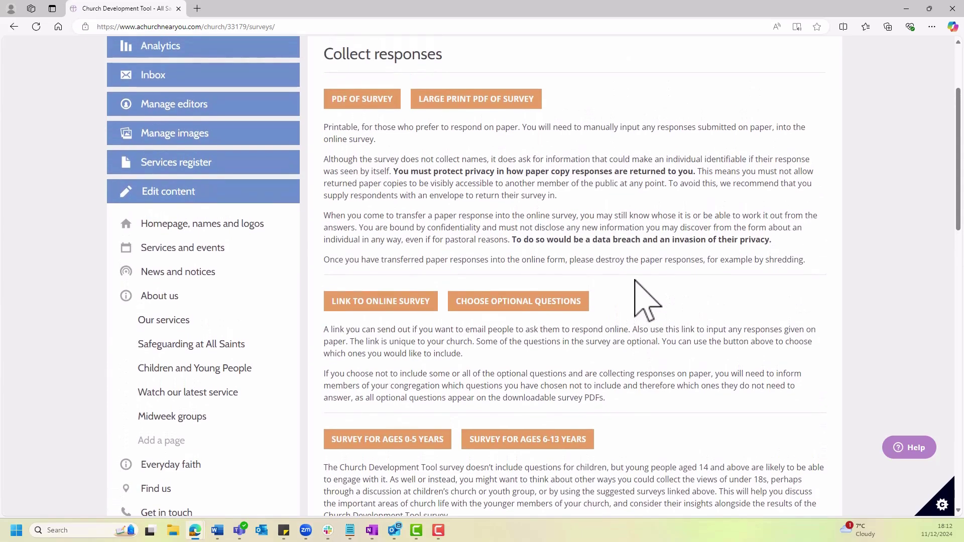
scroll(636, 281, "down", 6)
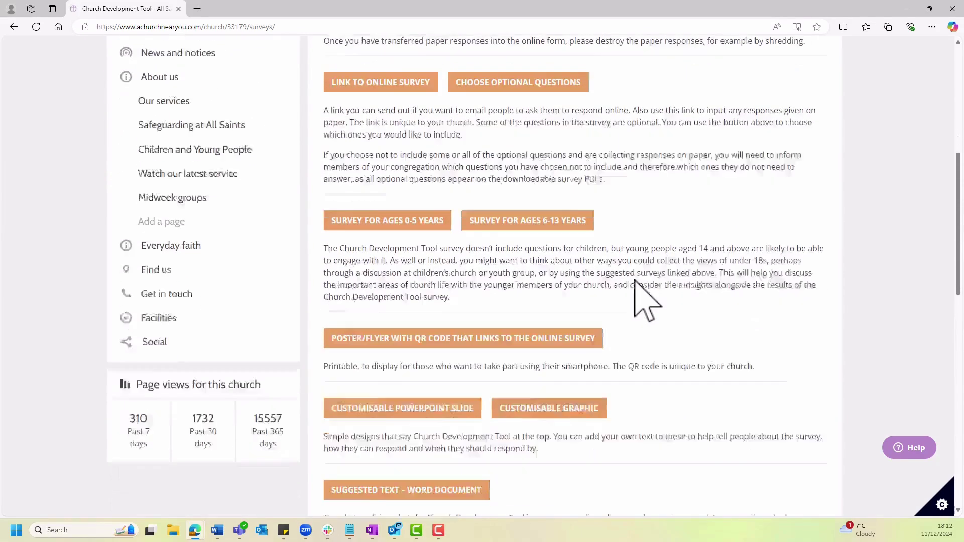
scroll(635, 291, "down", 4)
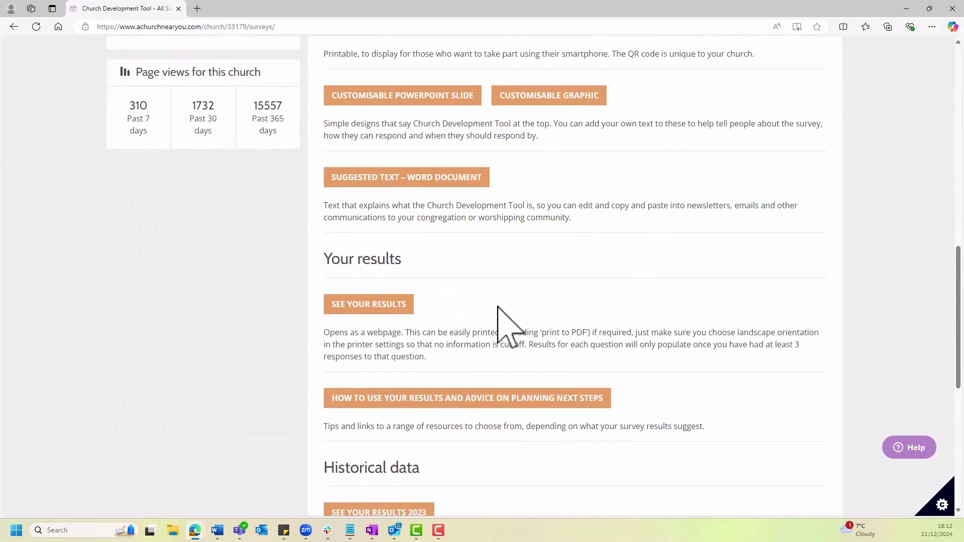
scroll(499, 321, "down", 1)
scroll(499, 307, "down", 1)
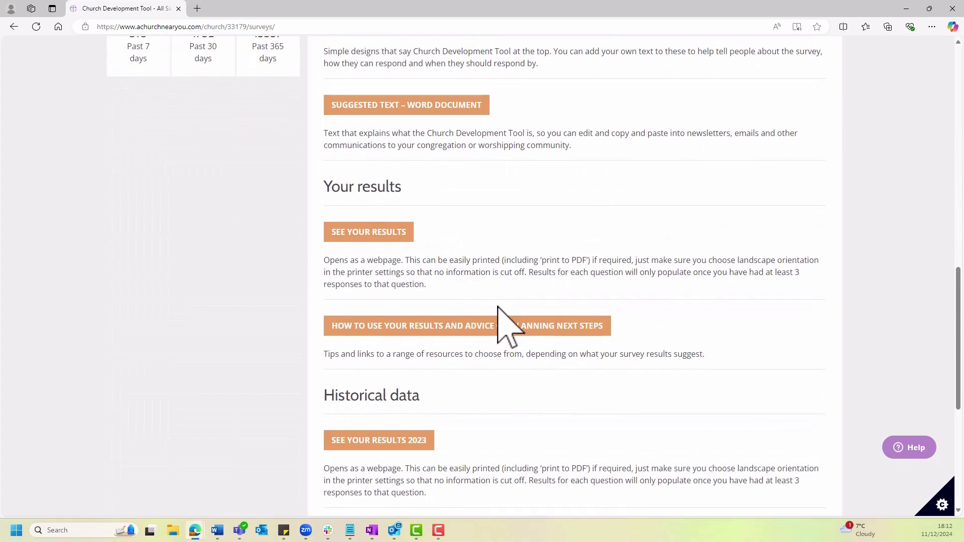
scroll(528, 254, "down", 3)
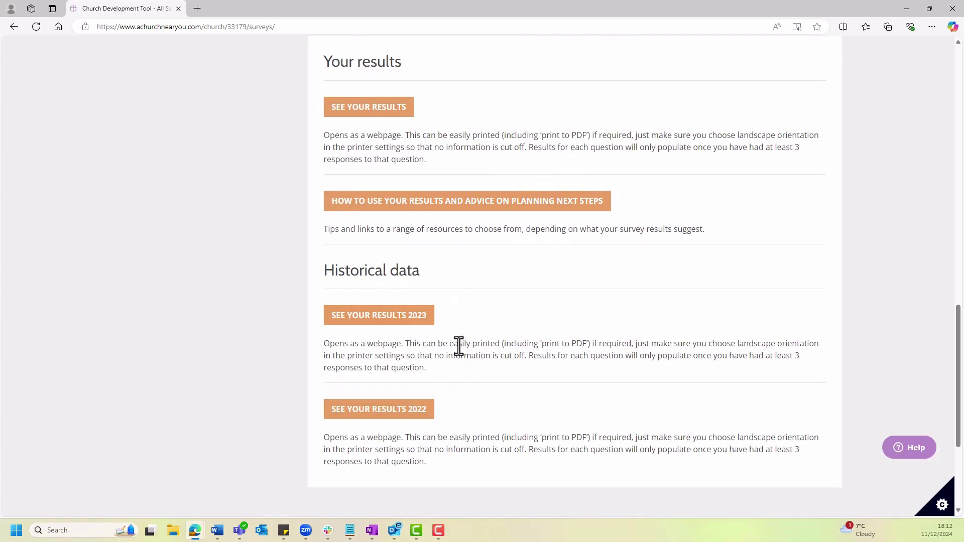
scroll(459, 345, "up", 10)
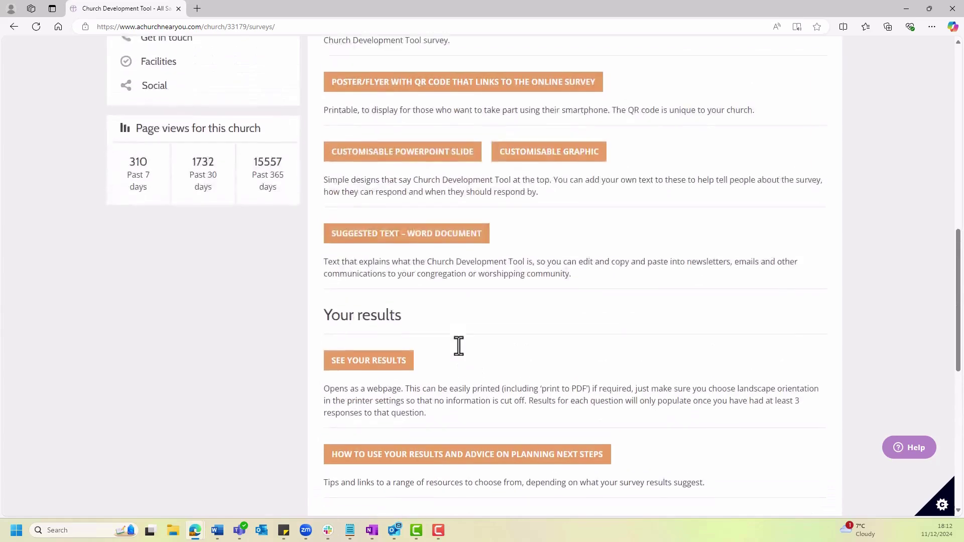
scroll(459, 345, "up", 4)
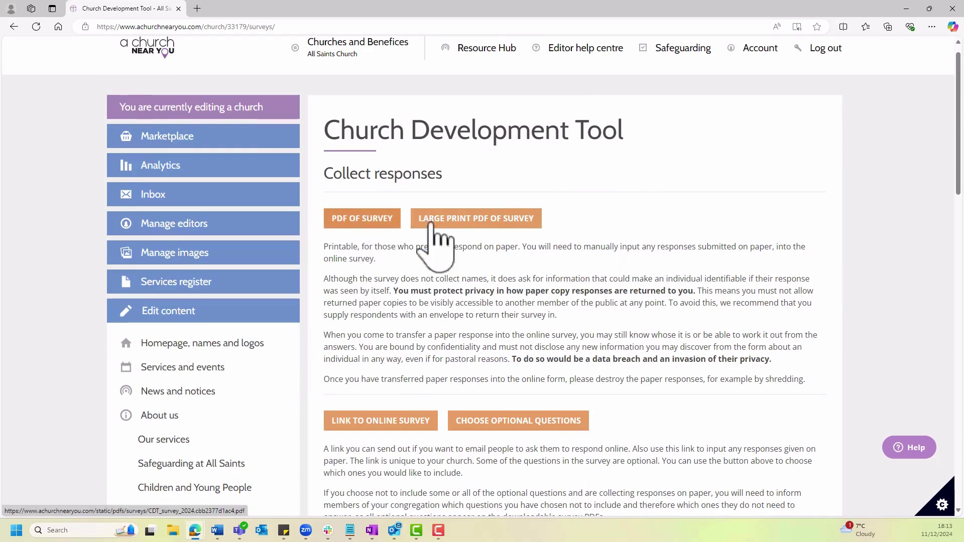
View the standard printable PDF of the survey and return to the Church Development Tool page.
left_click(378, 221)
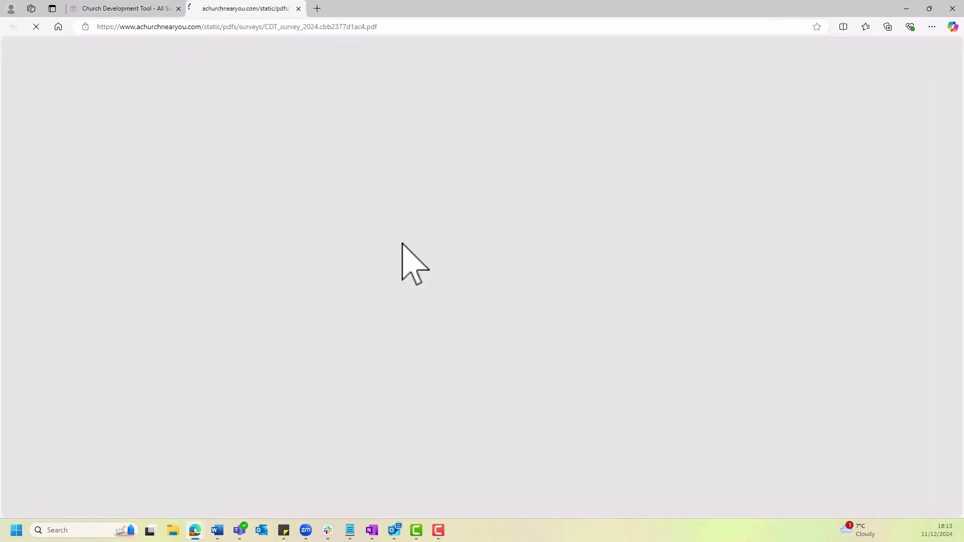
scroll(402, 243, "down", 8)
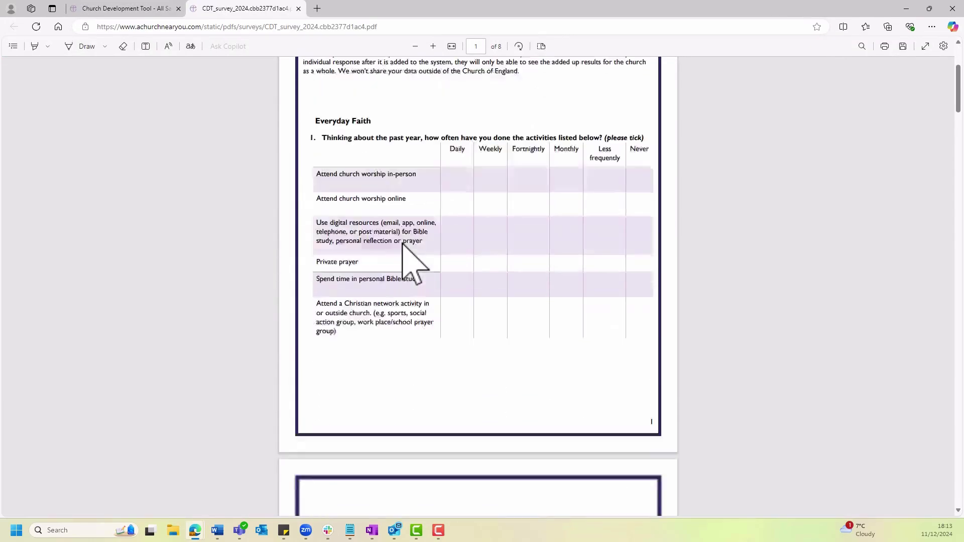
scroll(402, 243, "up", 8)
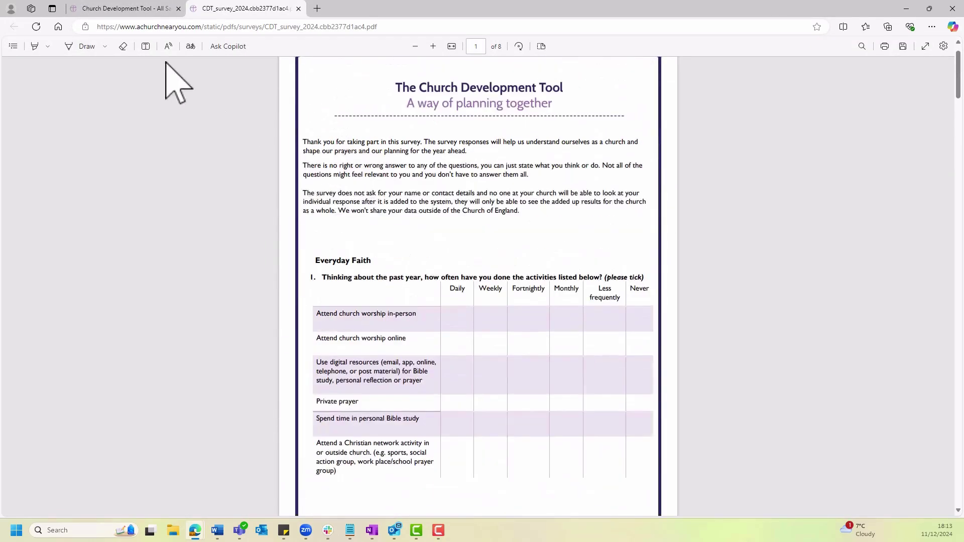
left_click(143, 11)
View the church's online survey, select its web address, and return to the Church Development Tool page.
scroll(576, 319, "down", 2)
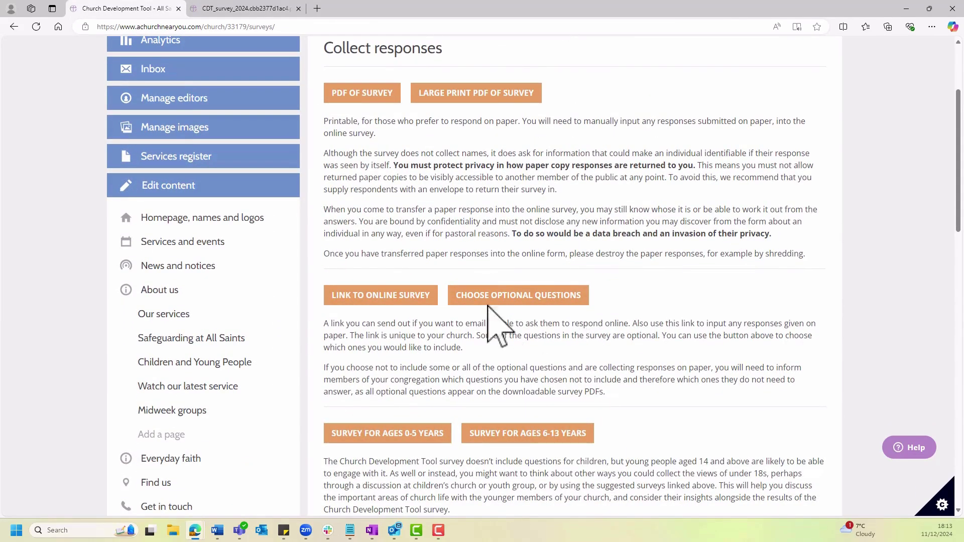
left_click(413, 297)
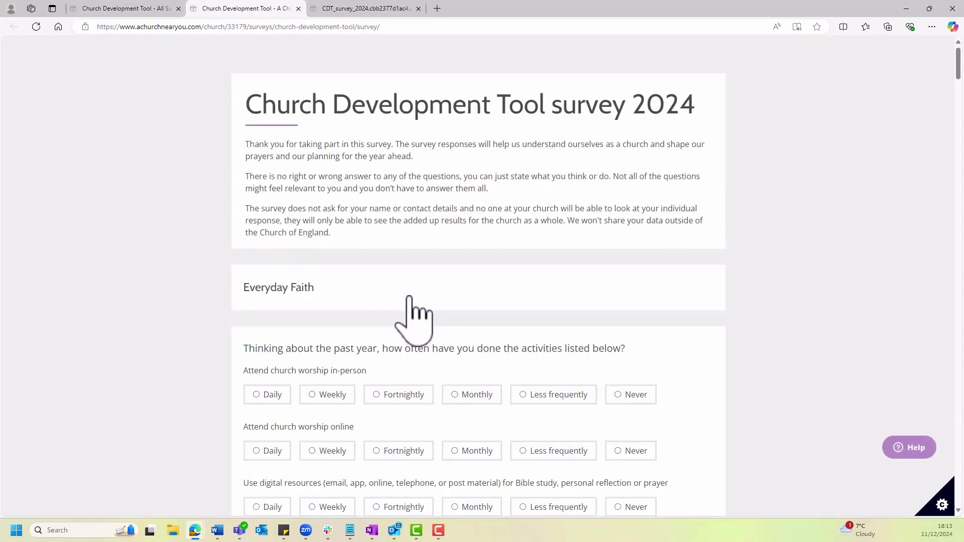
scroll(409, 298, "down", 9)
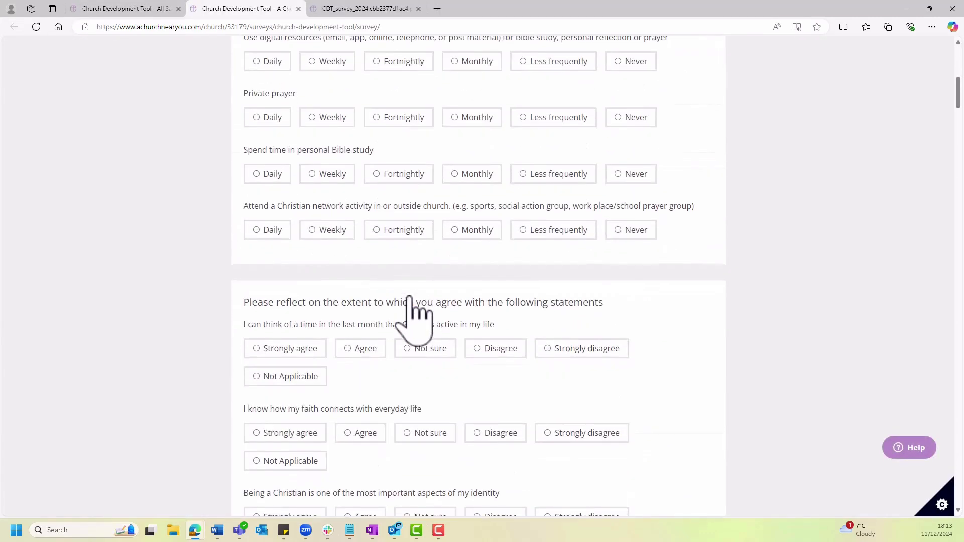
scroll(413, 310, "down", 5)
scroll(415, 314, "up", 15)
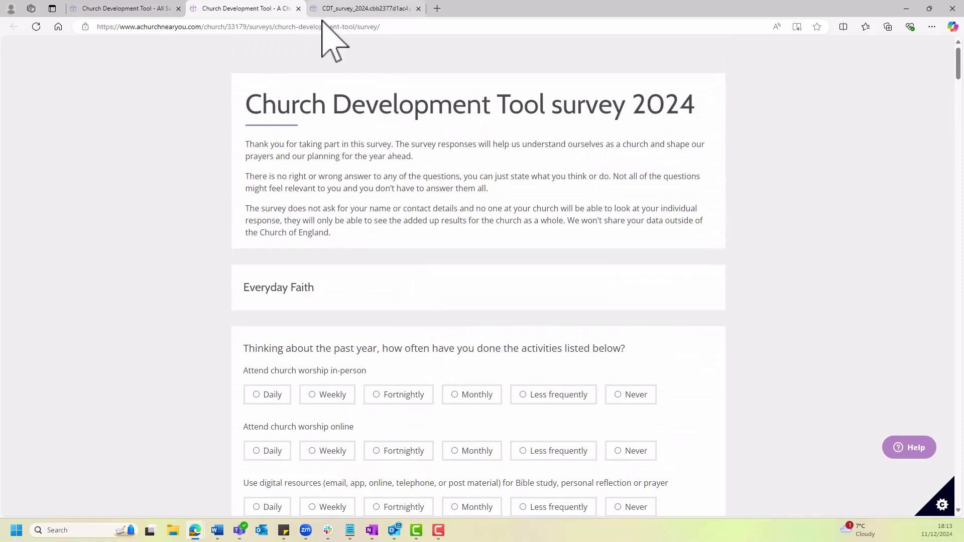
left_click(316, 27)
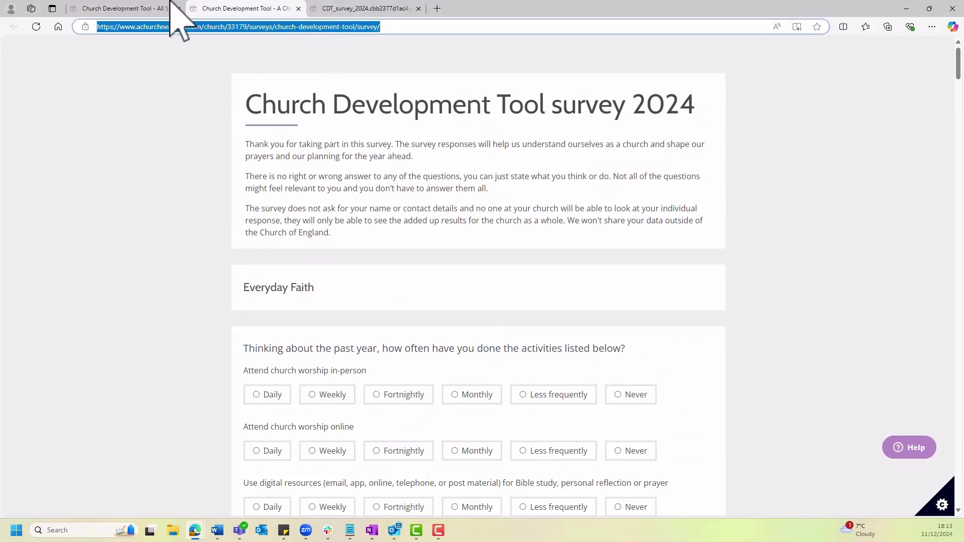
left_click(141, 9)
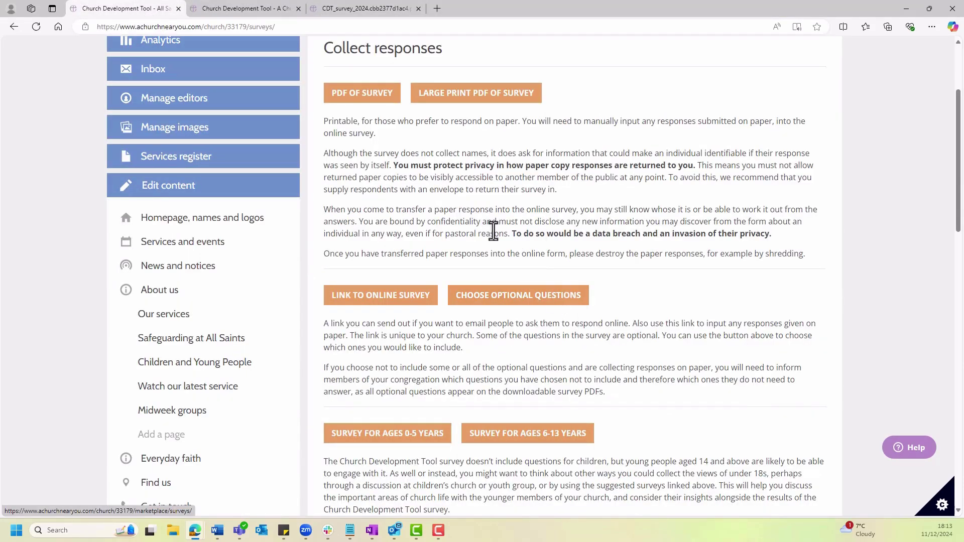
scroll(458, 280, "down", 1)
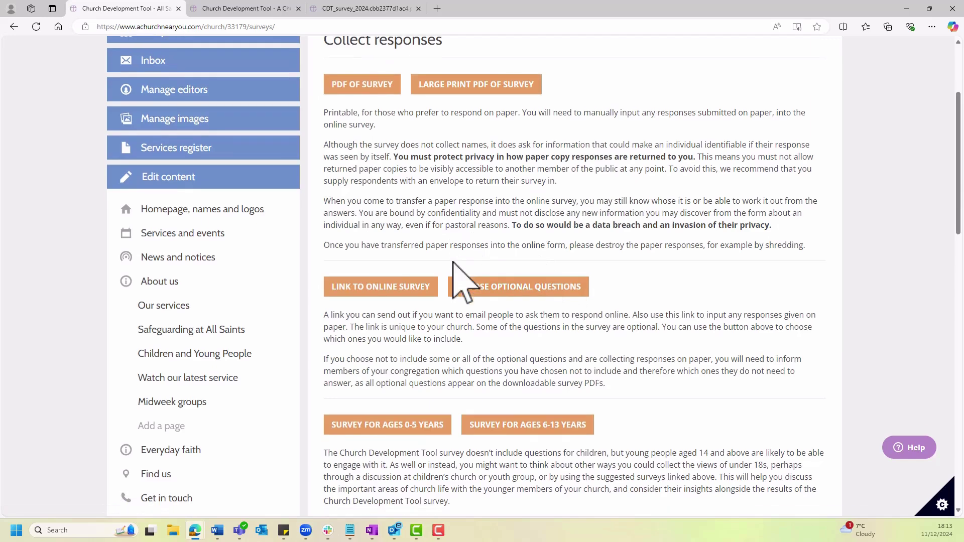
View the optional survey questions and the enable setting for the church participation question, and return to the Church Development Tool page without changes.
left_click(517, 291)
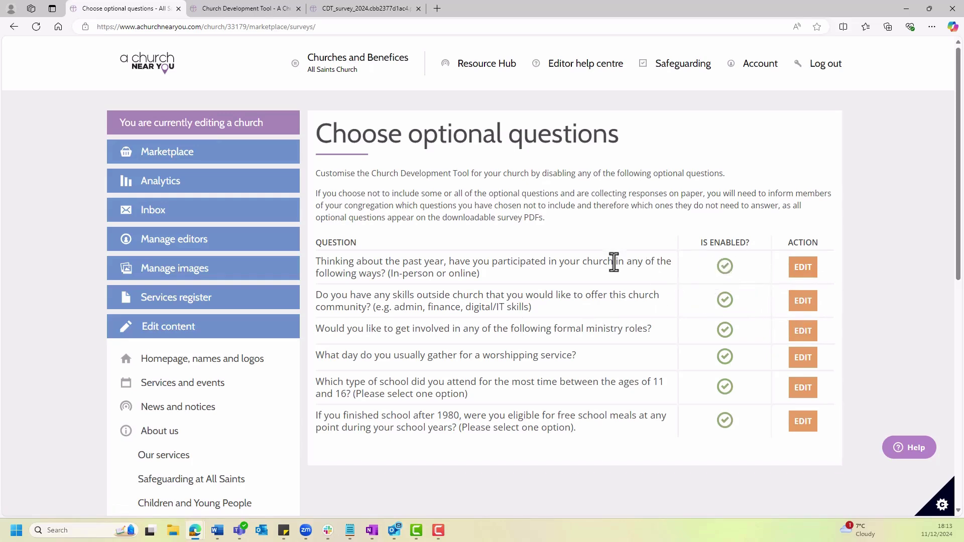
left_click(806, 267)
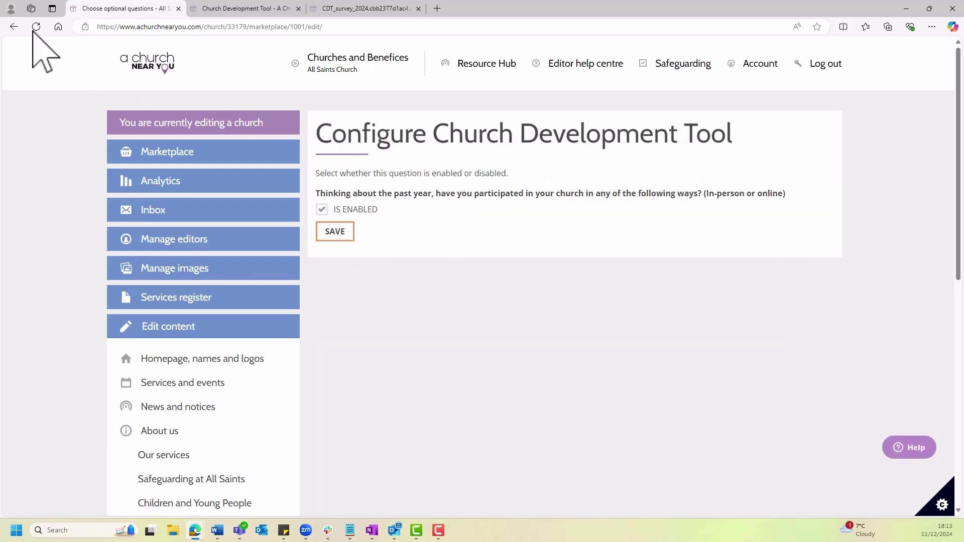
left_click(12, 28)
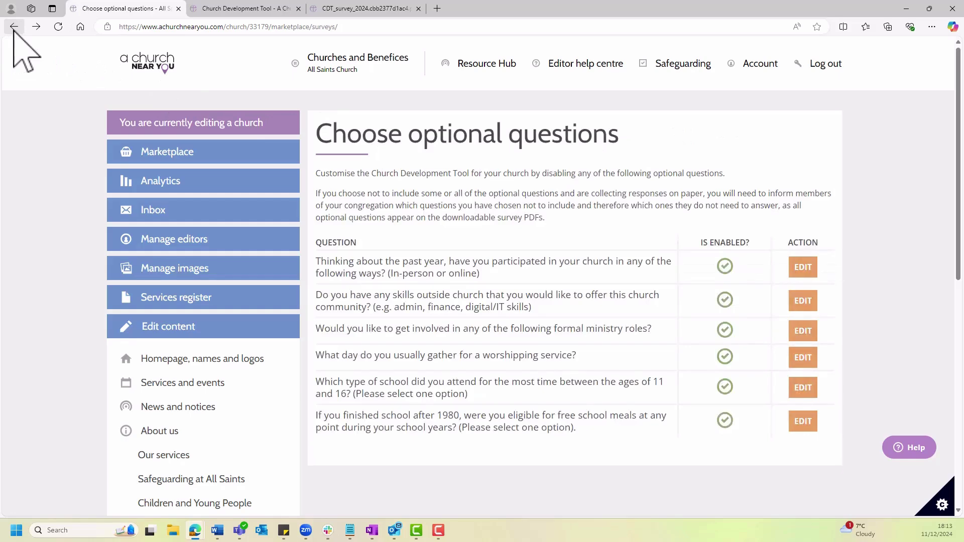
left_click(14, 28)
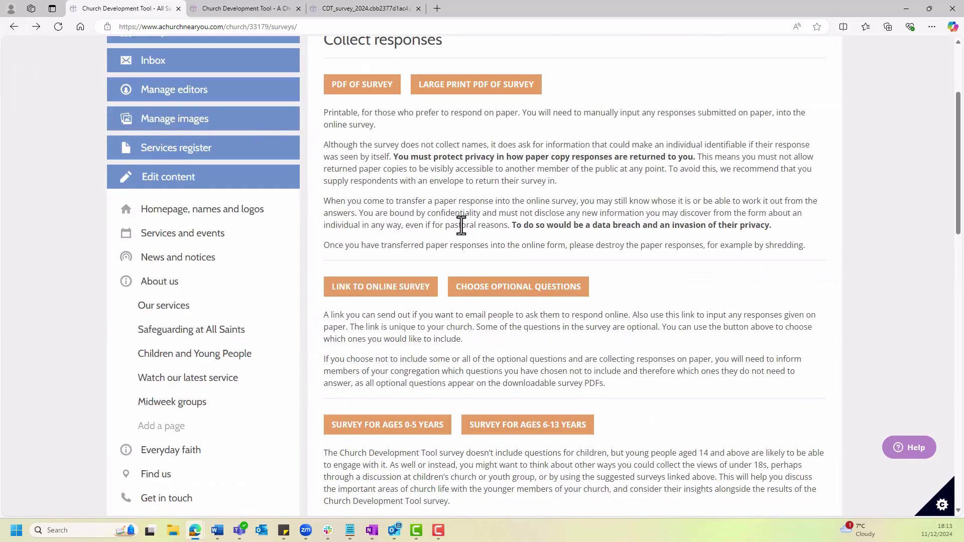
View the full printable poster with the QR code linking to the online survey, and return to the Church Development Tool page.
scroll(661, 361, "down", 2)
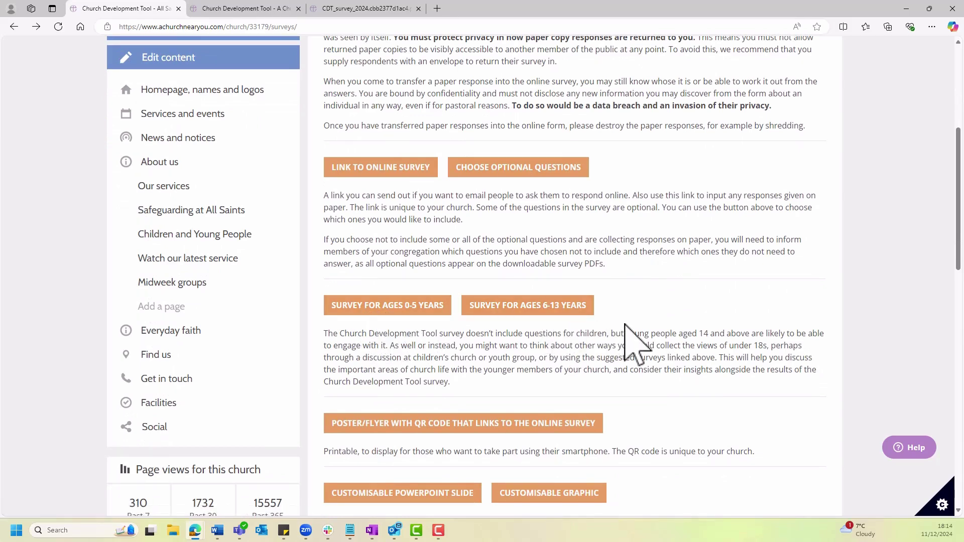
scroll(625, 326, "up", 1)
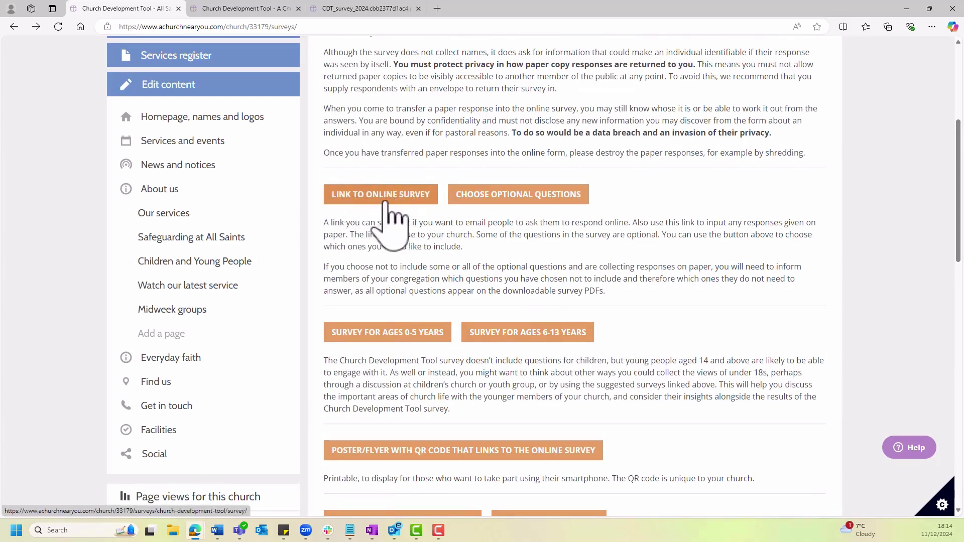
scroll(437, 257, "down", 2)
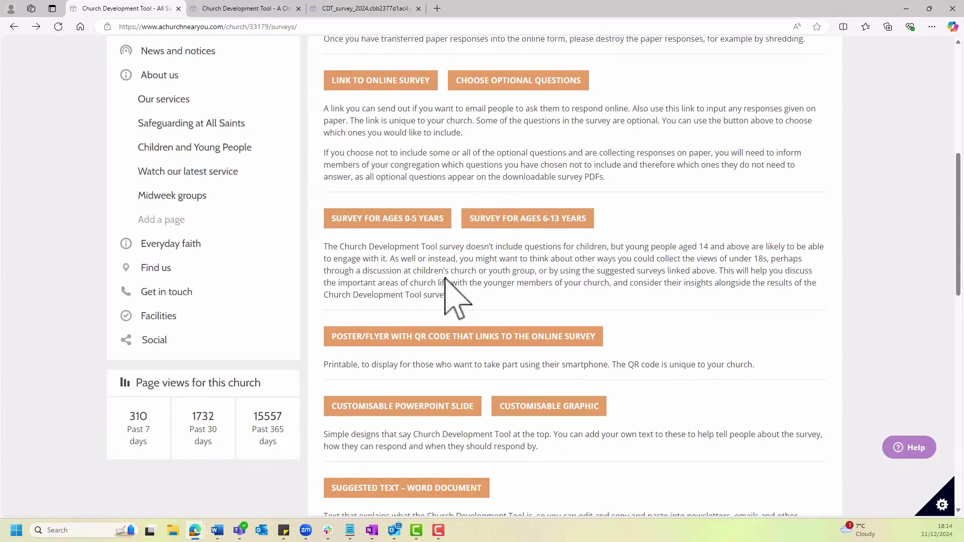
left_click(458, 337)
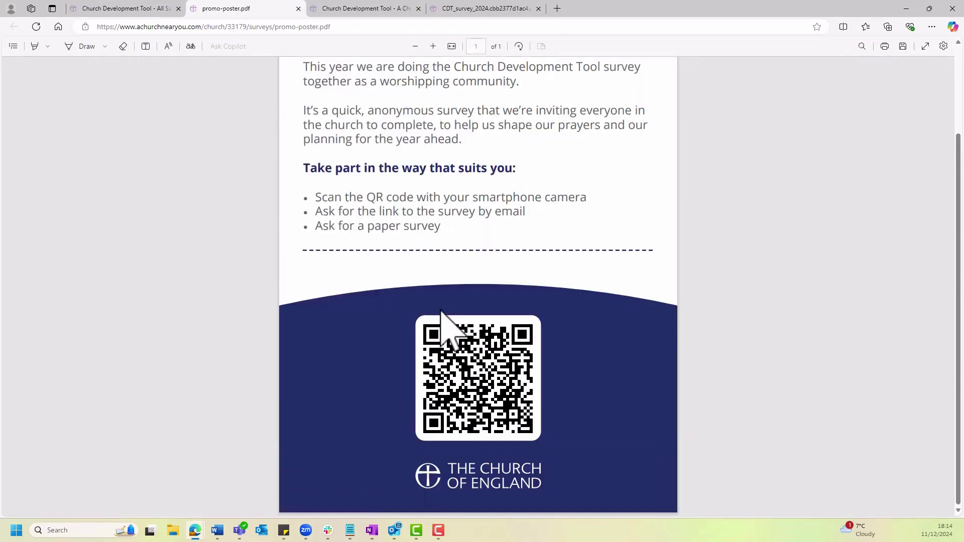
scroll(440, 311, "up", 3)
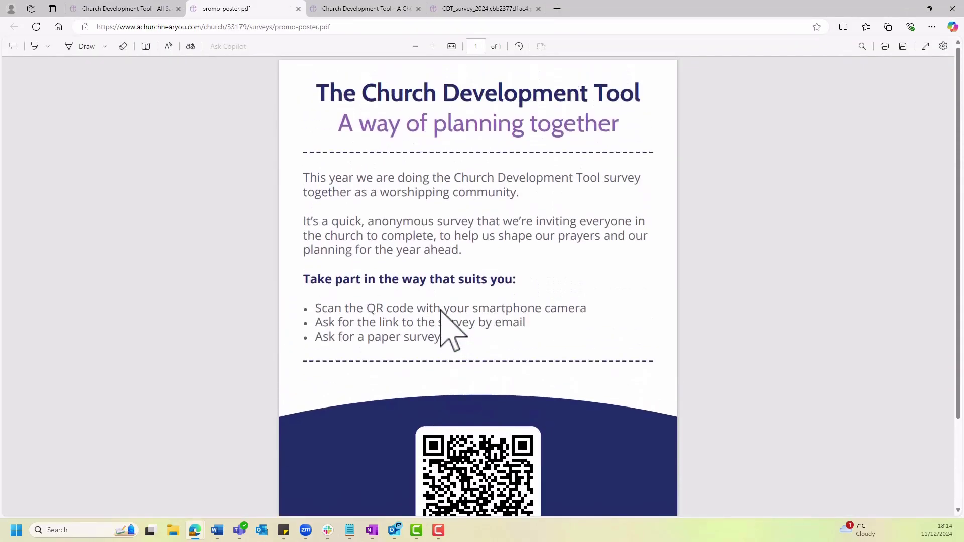
scroll(441, 312, "down", 3)
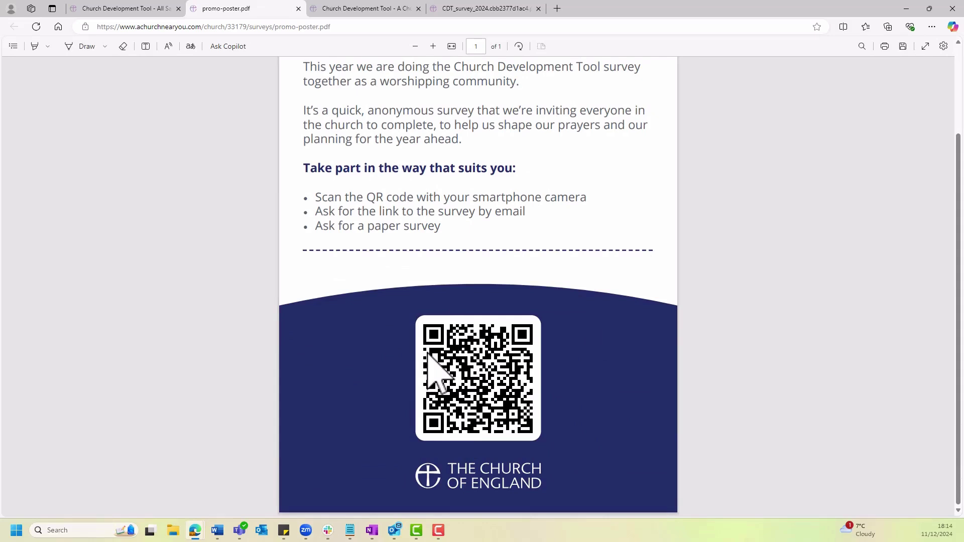
scroll(427, 354, "up", 3)
scroll(428, 354, "down", 3)
scroll(475, 312, "up", 2)
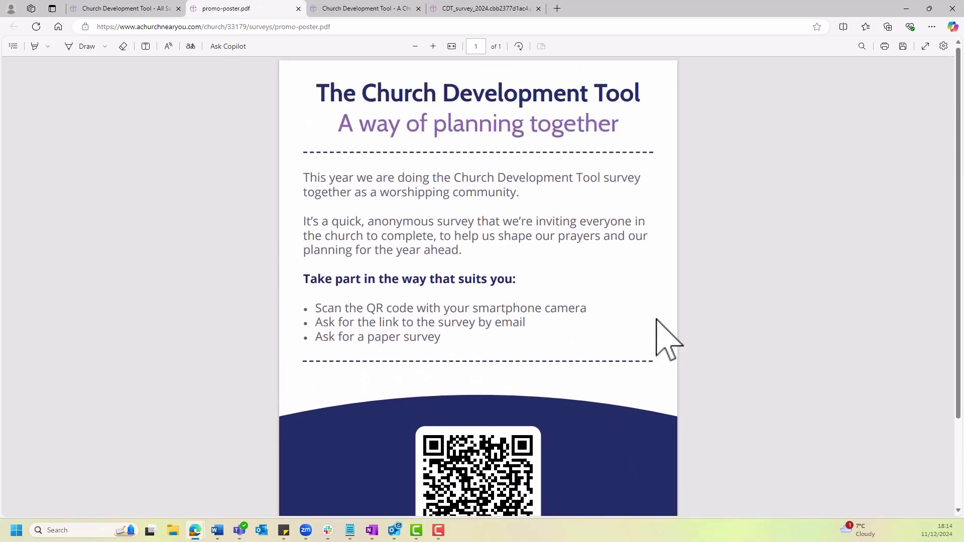
scroll(623, 321, "down", 2)
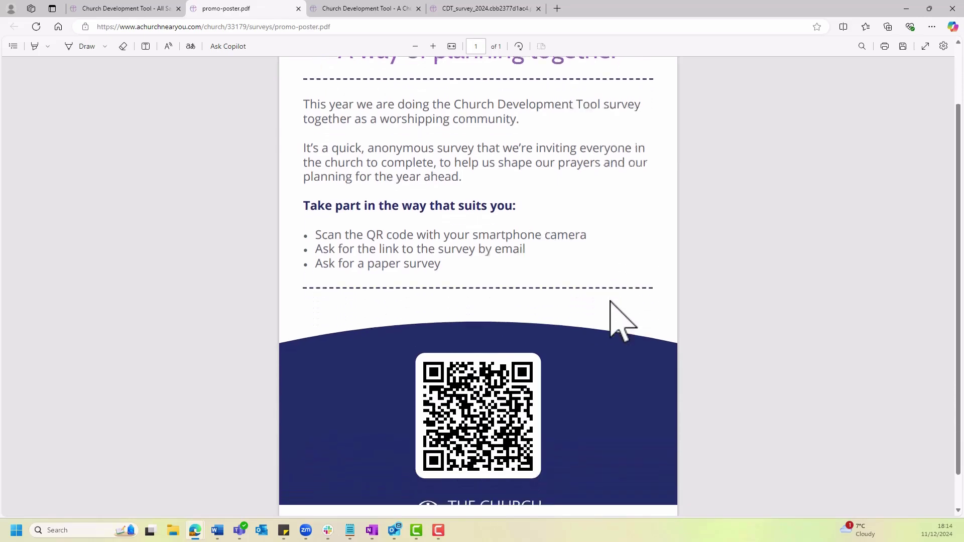
left_click(145, 10)
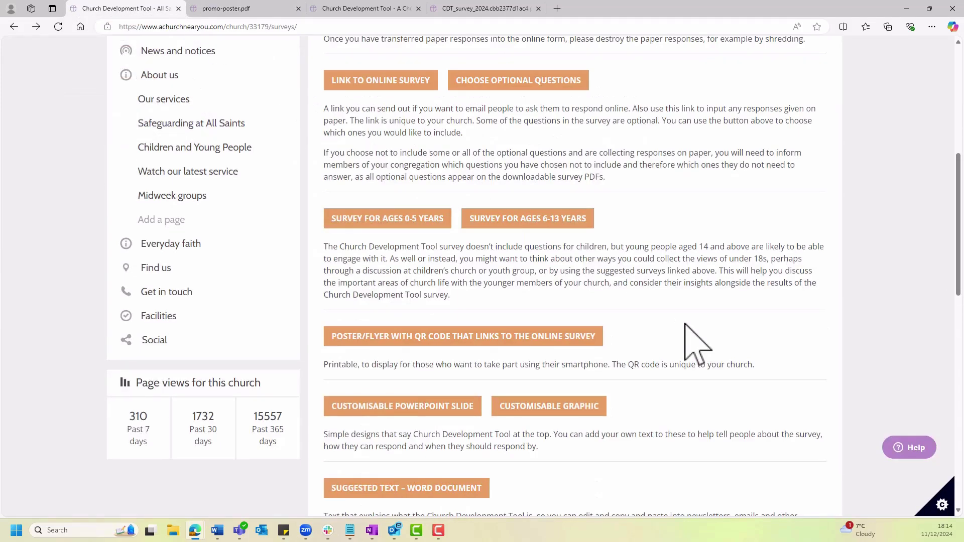
View the customisable PowerPoint slide for promoting the survey and return to the Church Development Tool page.
scroll(685, 328, "down", 3)
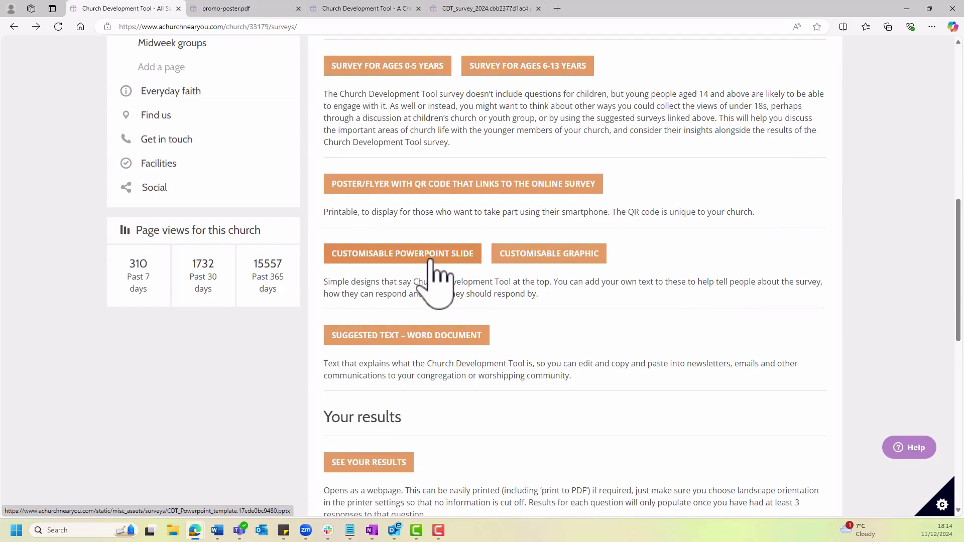
left_click(421, 261)
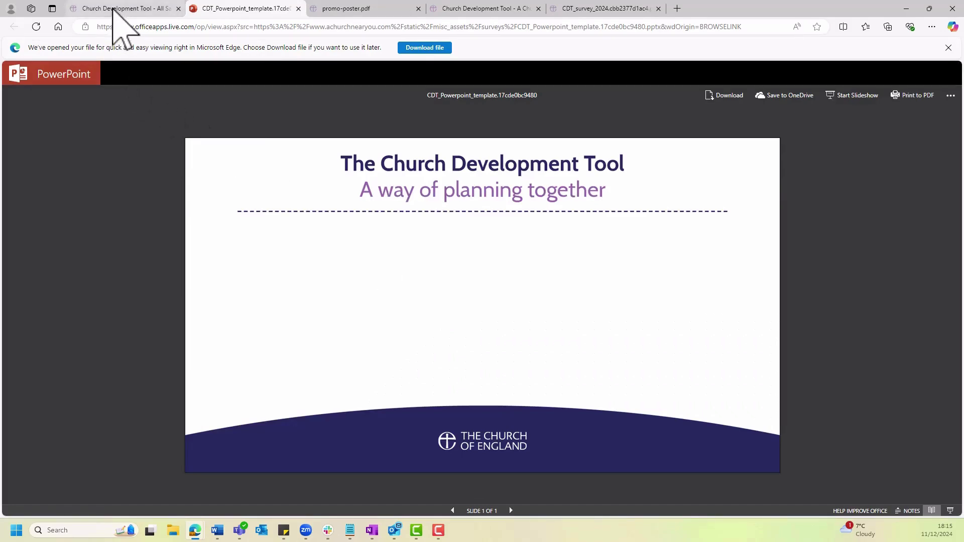
left_click(113, 9)
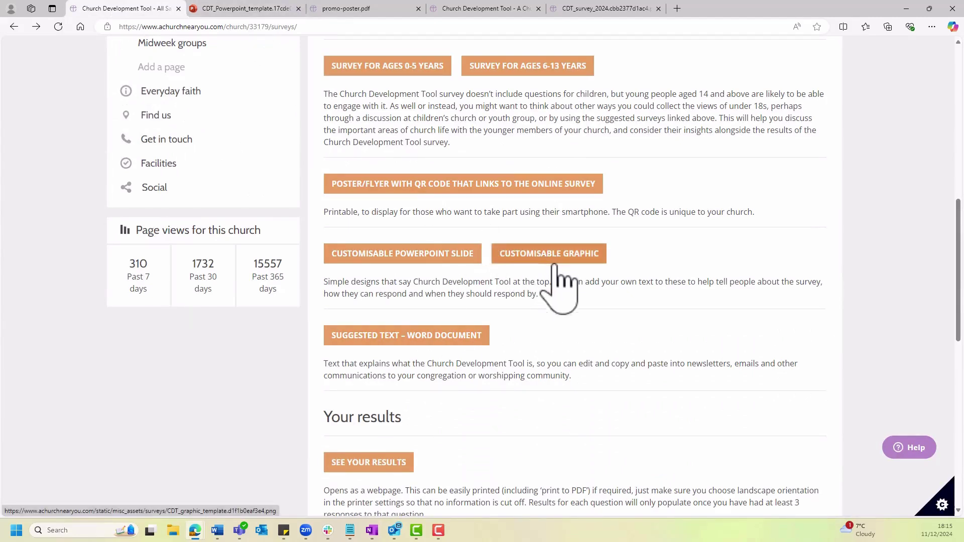
Read through the suggested text Word document, including its social media posts, and return to the Church Development Tool page.
scroll(544, 304, "down", 1)
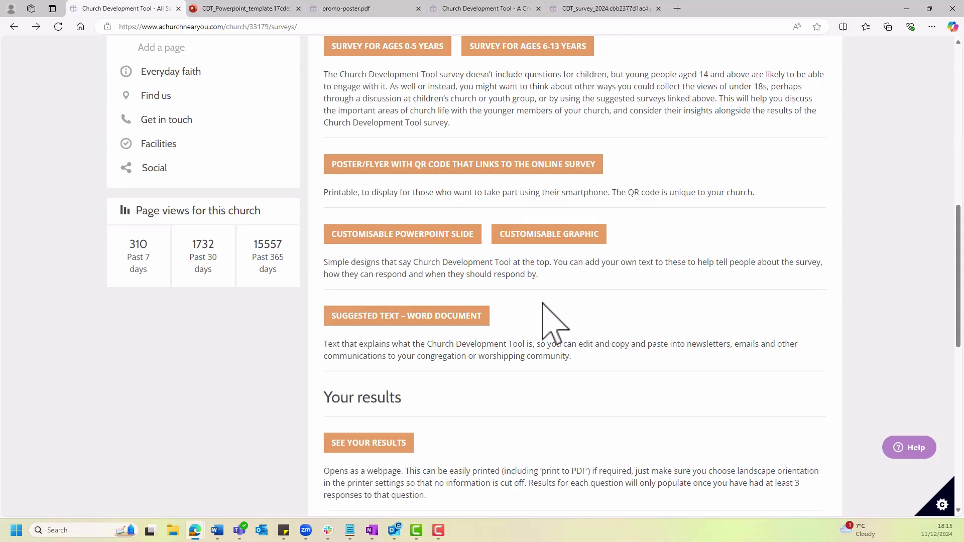
scroll(542, 304, "down", 1)
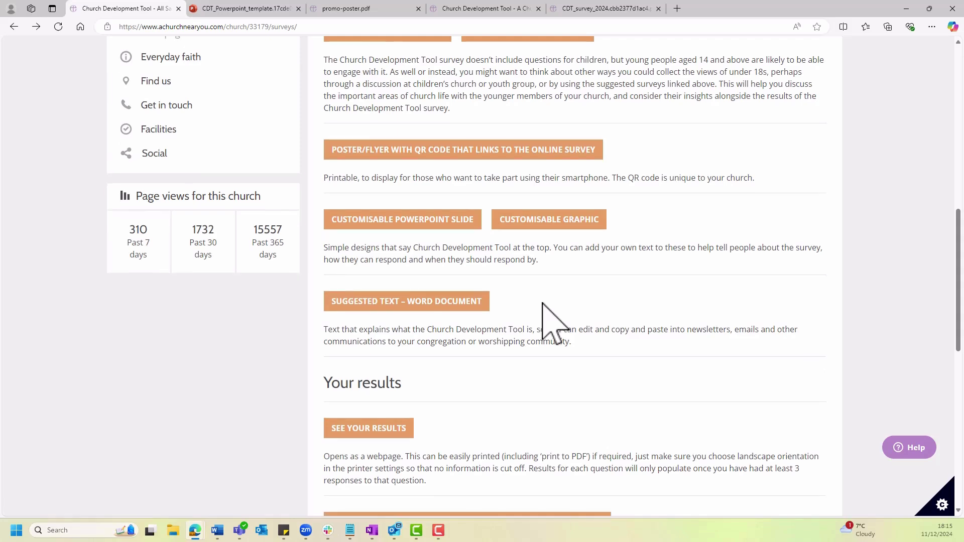
left_click(455, 303)
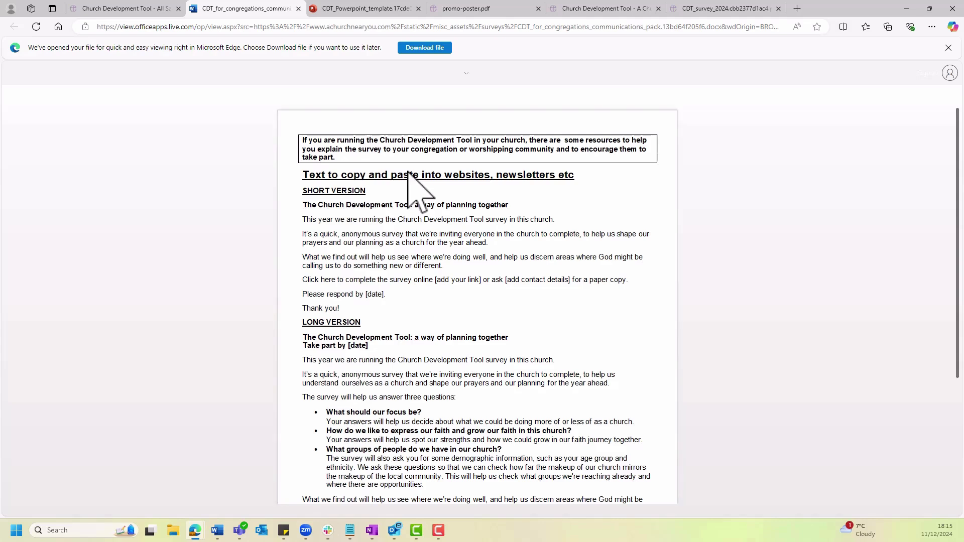
scroll(407, 173, "down", 1)
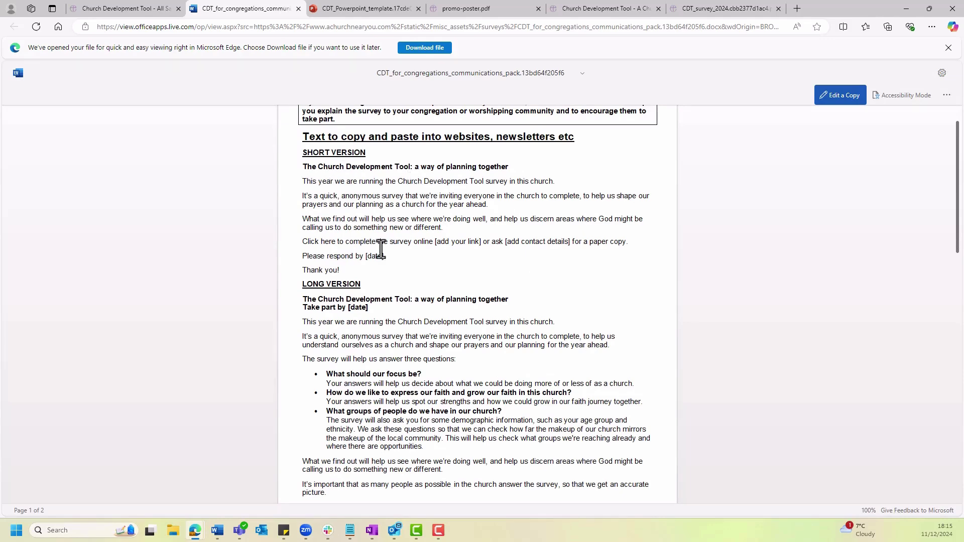
scroll(431, 286, "down", 4)
scroll(425, 281, "down", 5)
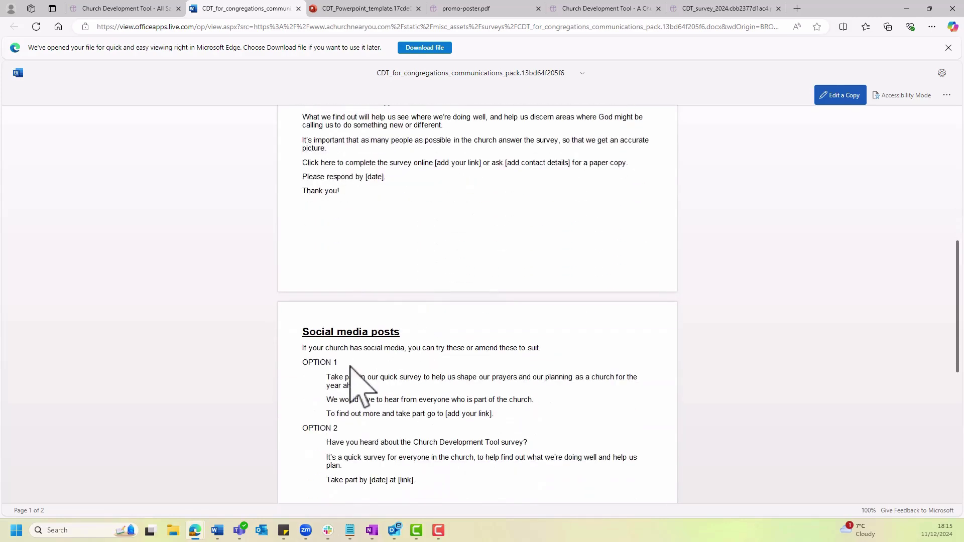
scroll(386, 191, "up", 3)
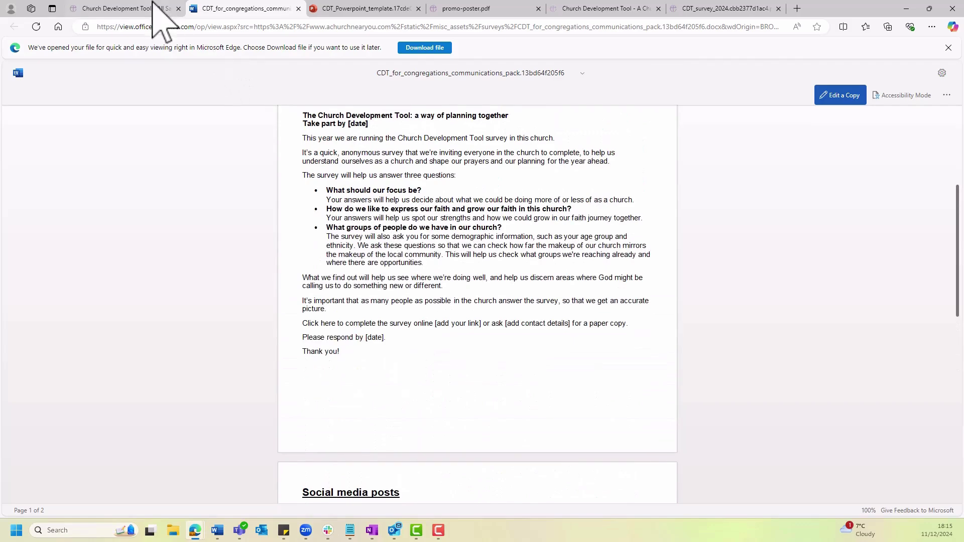
left_click(147, 7)
Open the current survey results in a separate page and return to the Church Development Tool page.
scroll(564, 330, "down", 3)
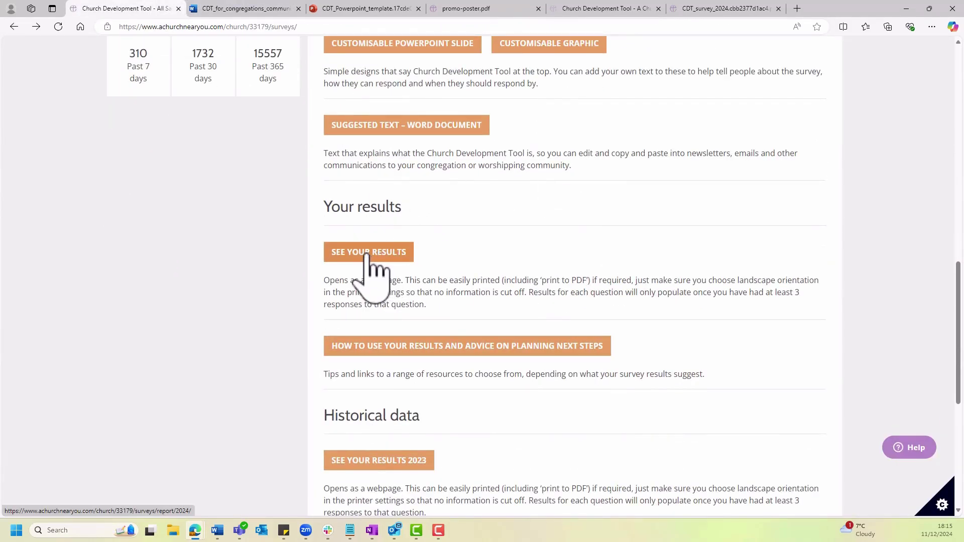
left_click(369, 253)
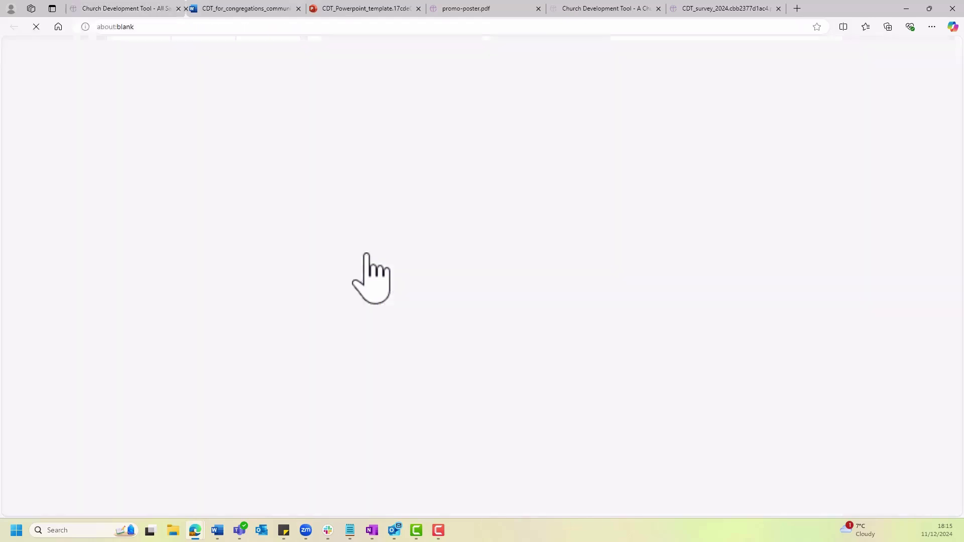
left_click(122, 10)
Examine the church's 2023 survey results under Historical data, and return to the start of the Church Development Tool page.
scroll(487, 324, "down", 1)
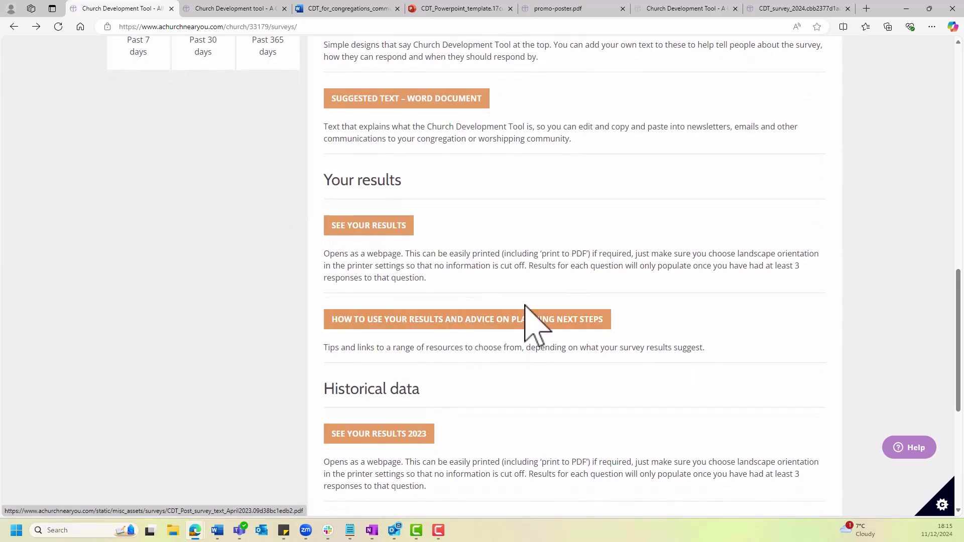
scroll(525, 311, "down", 4)
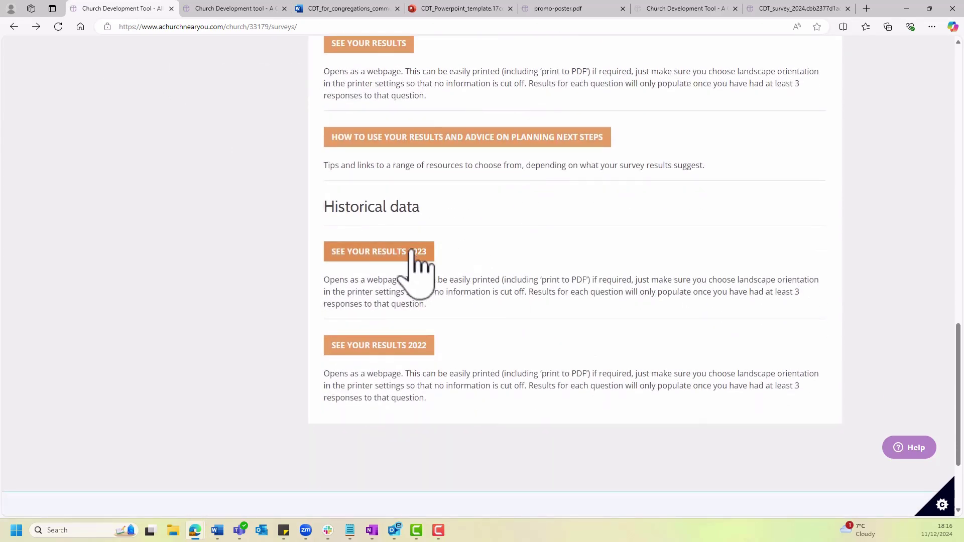
left_click(391, 254)
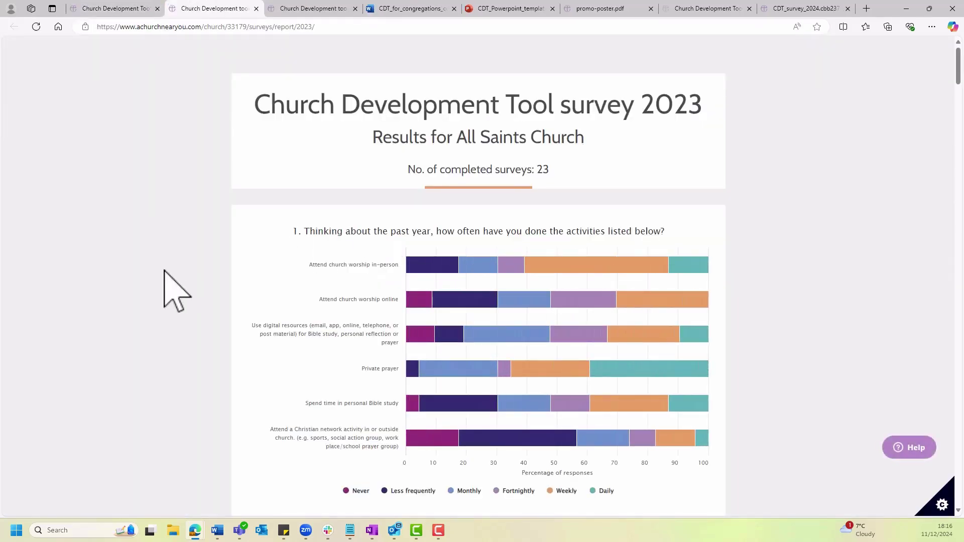
scroll(166, 274, "down", 2)
scroll(165, 274, "down", 10)
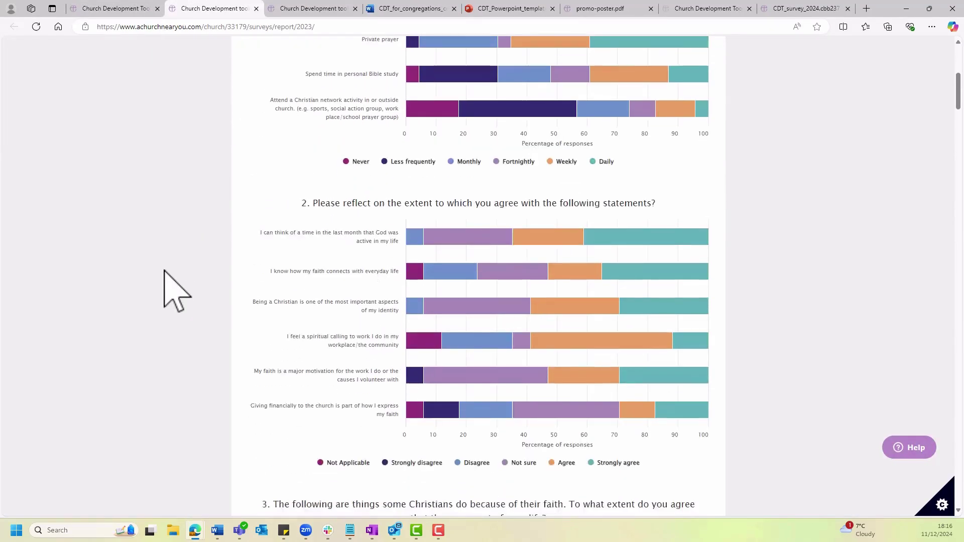
scroll(164, 271, "down", 9)
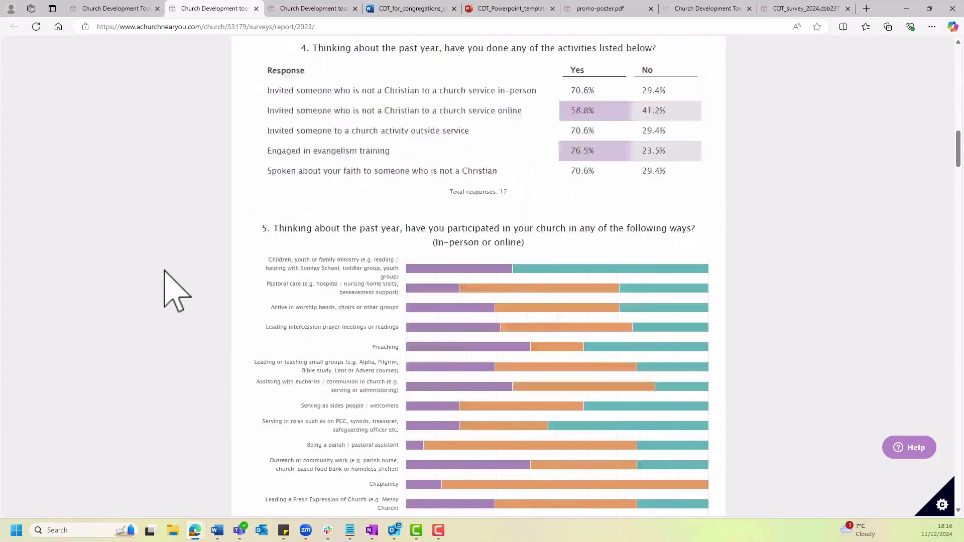
scroll(164, 270, "up", 20)
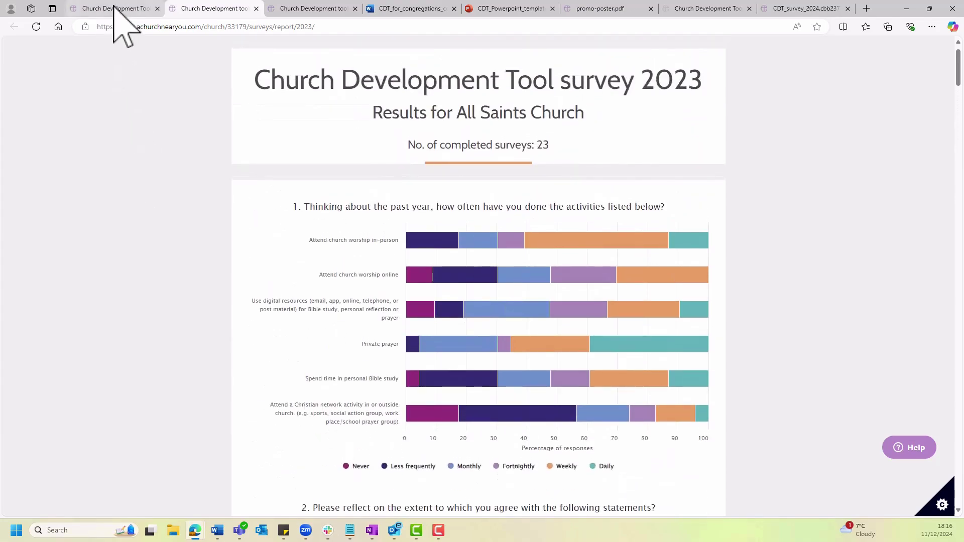
left_click(114, 8)
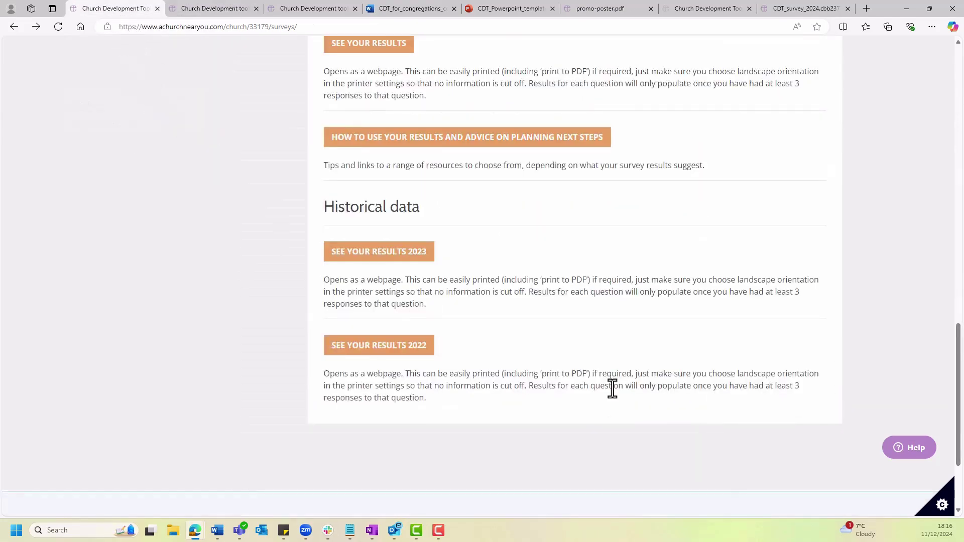
scroll(611, 389, "up", 5)
scroll(612, 388, "up", 10)
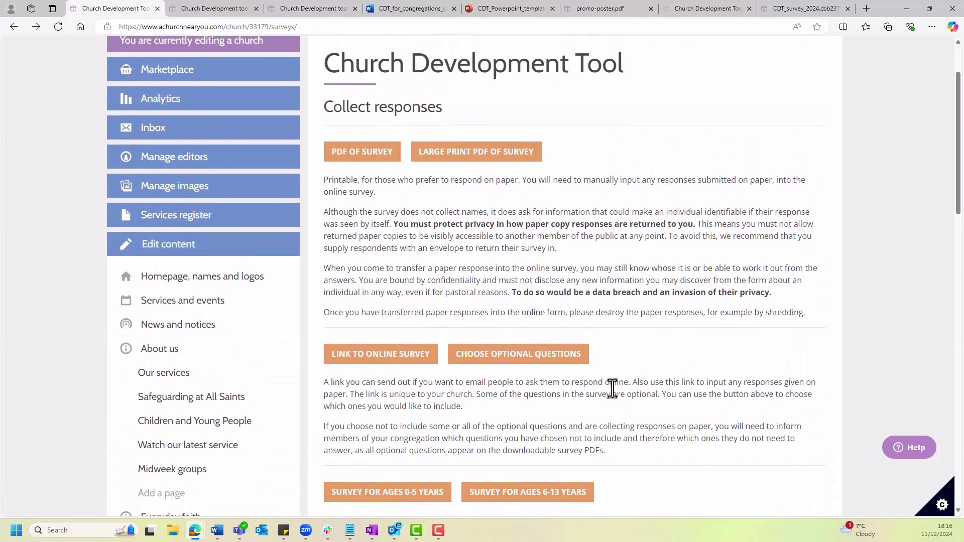
scroll(612, 388, "up", 2)
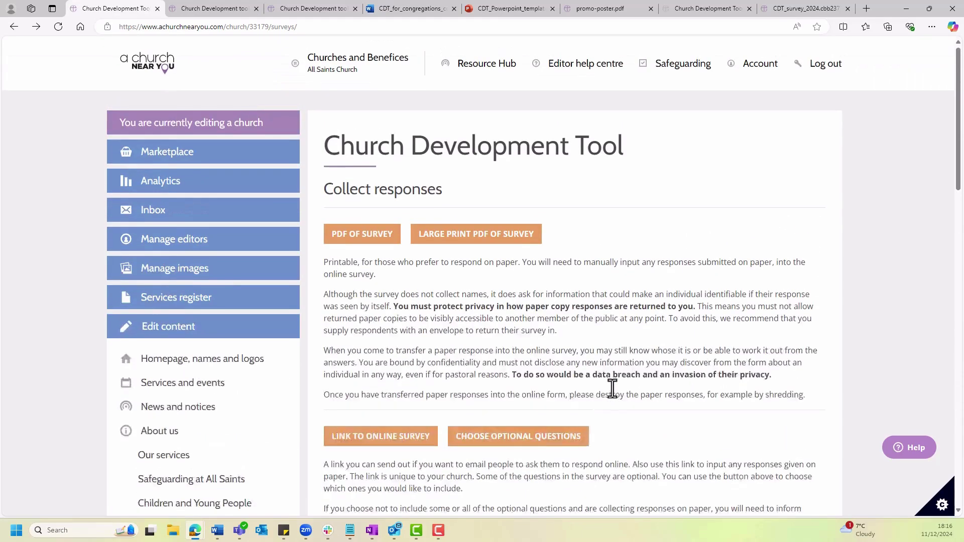